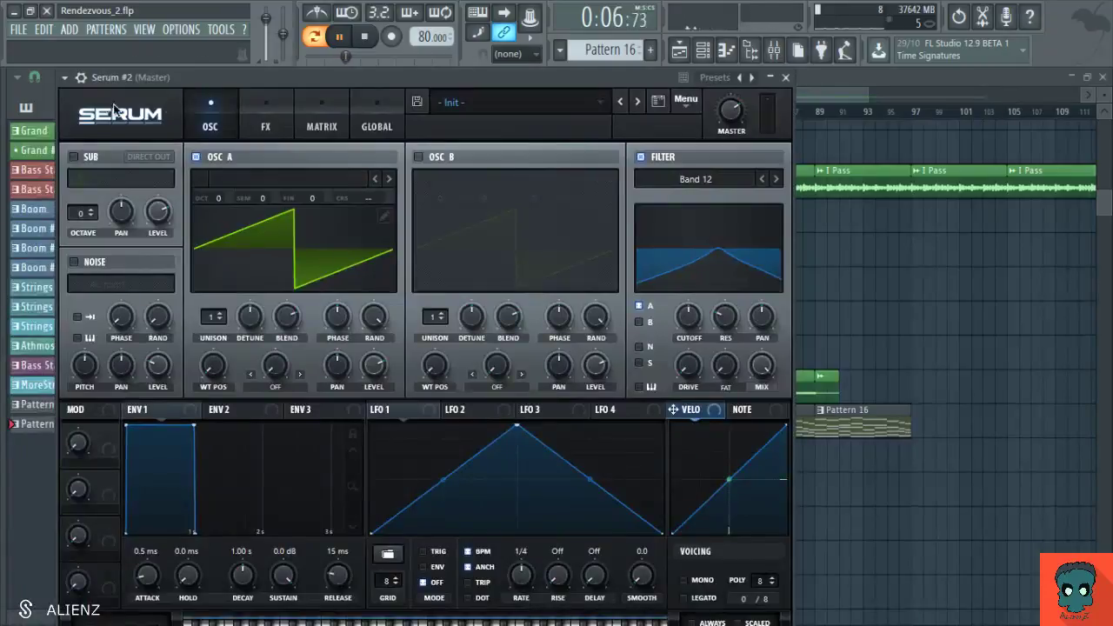
Step: Close the Serum #2 editor and restart playback of Pattern 16 to audition the arp
key(Escape)
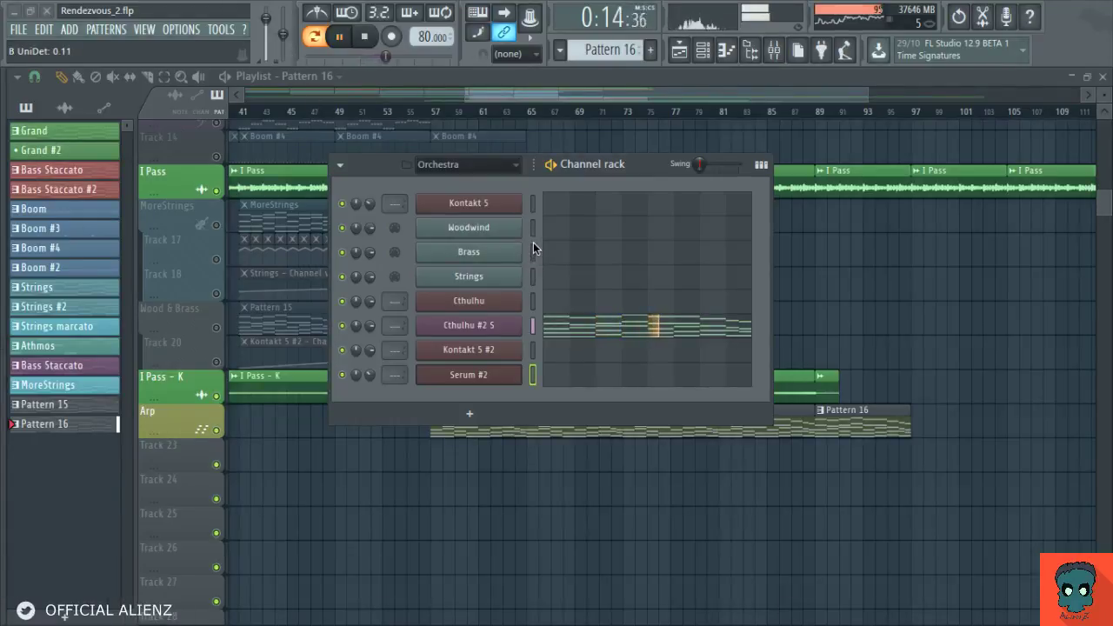
key(space)
key(space)
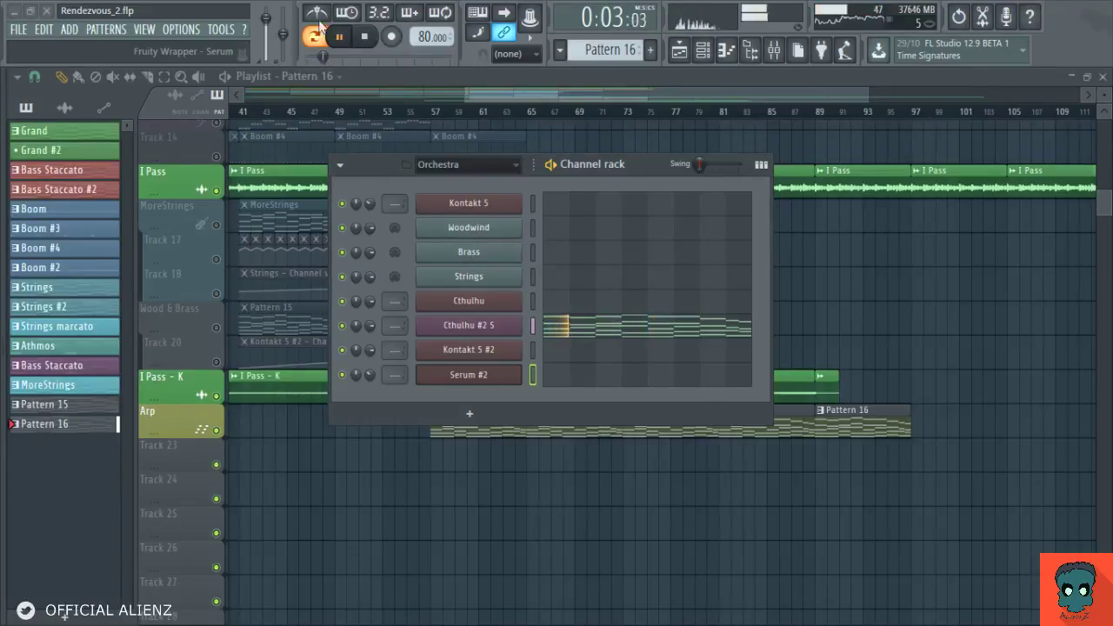
key(space)
key(space)
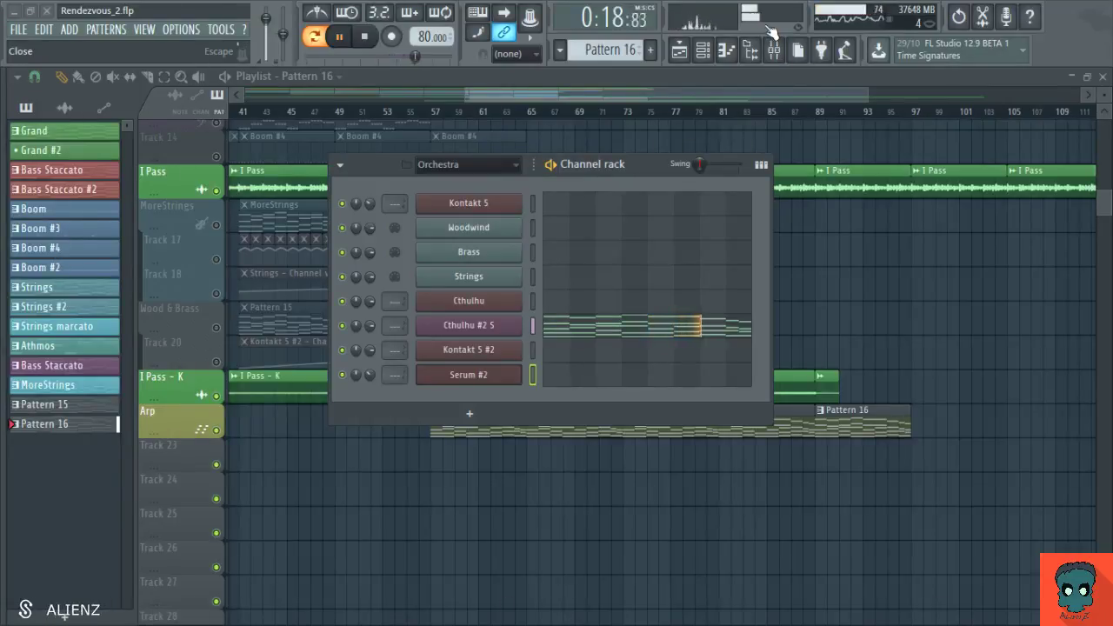
Step: Select bars 57 to 97 in the playlist and delete the Arp track's Pattern 16 clip at bar 89
drag(659, 475, 515, 345)
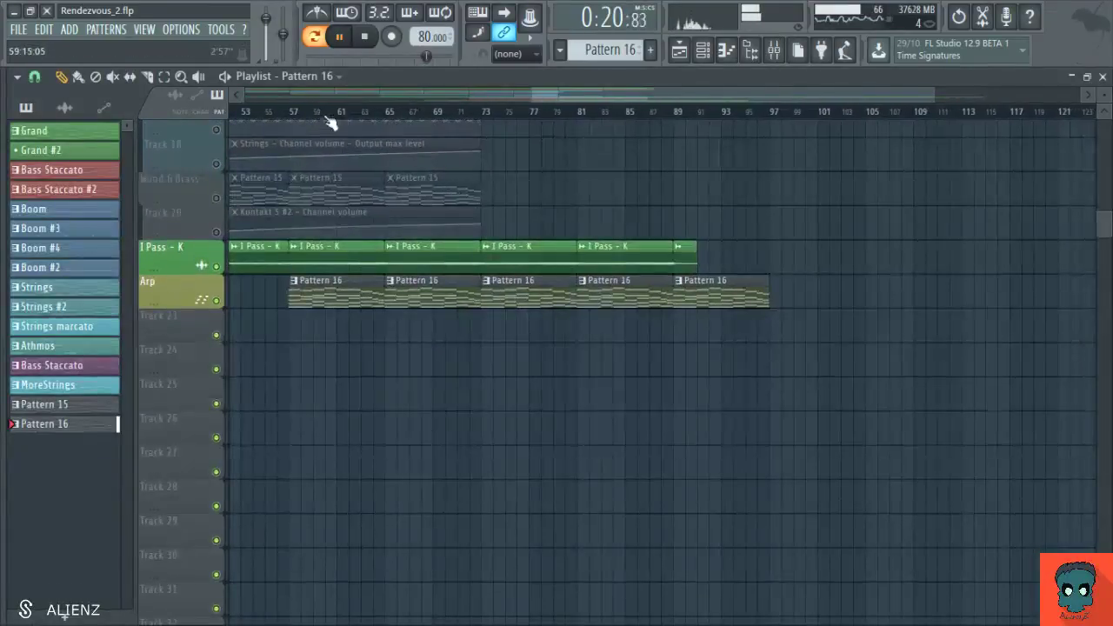
drag(300, 112, 777, 161)
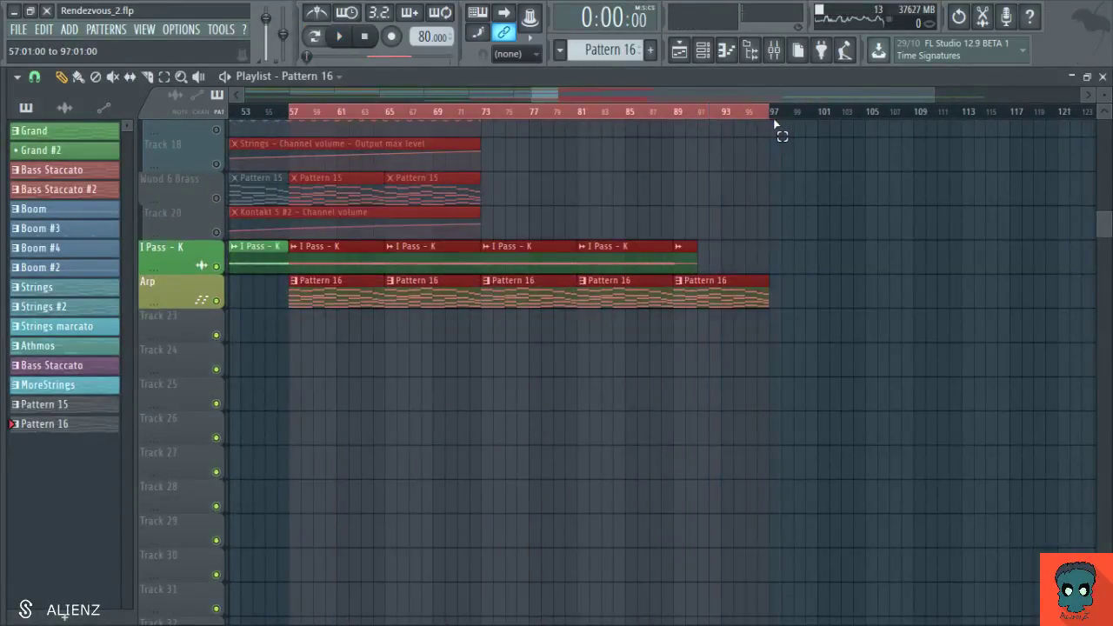
drag(724, 215, 737, 255)
drag(736, 197, 739, 227)
drag(652, 257, 643, 274)
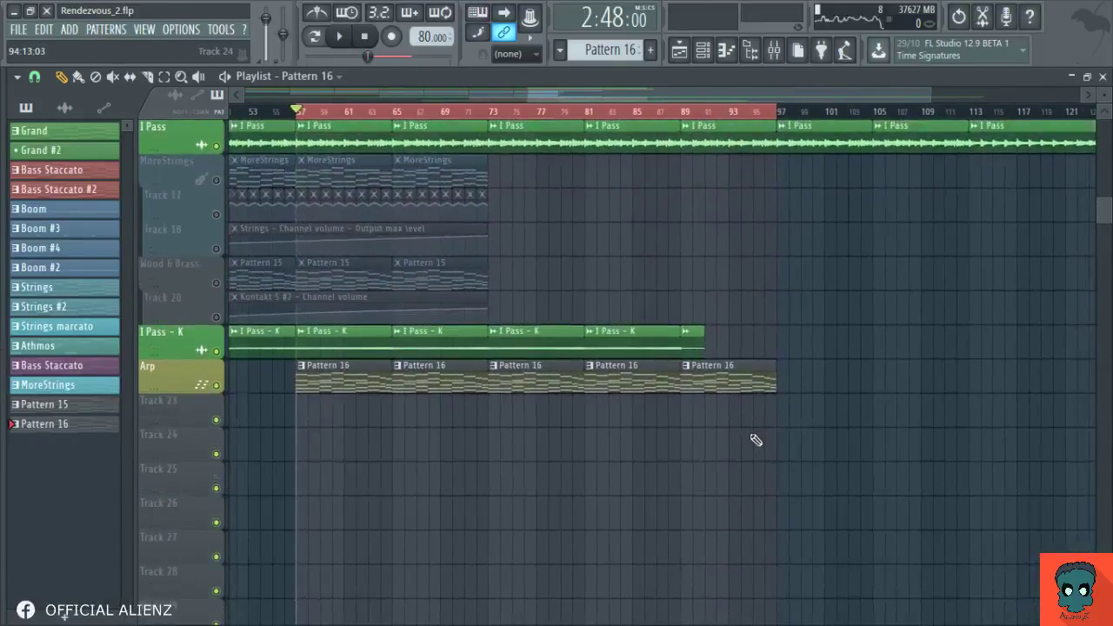
right_click(760, 379)
Step: Change the playlist time selection to bars 57 to 89 and deselect the clips inside it
ctrl+click(361, 113)
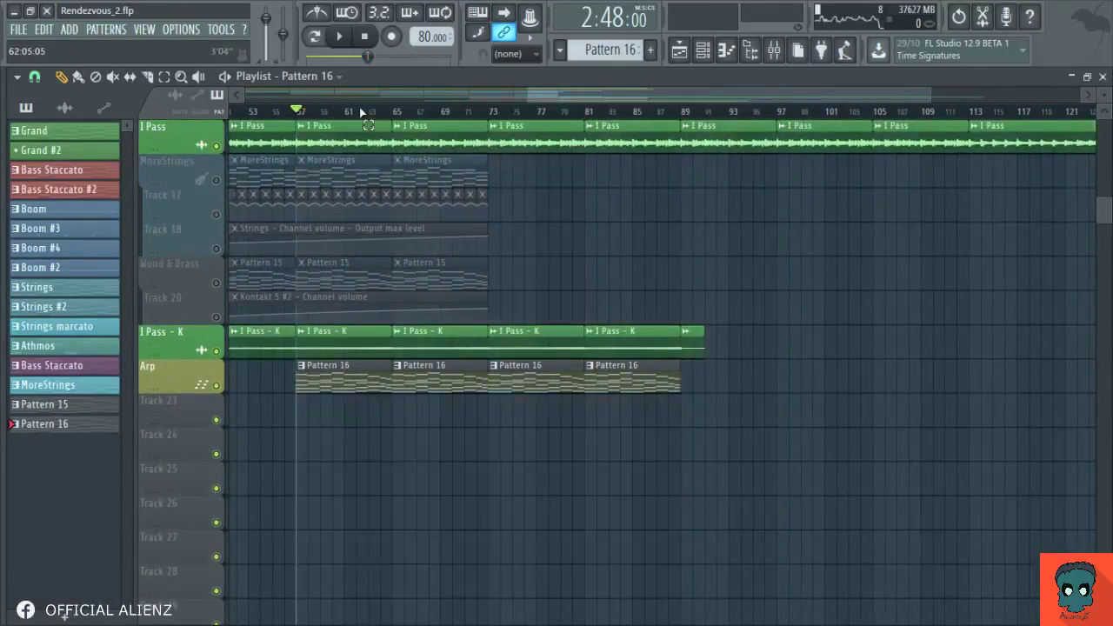
drag(298, 111, 684, 113)
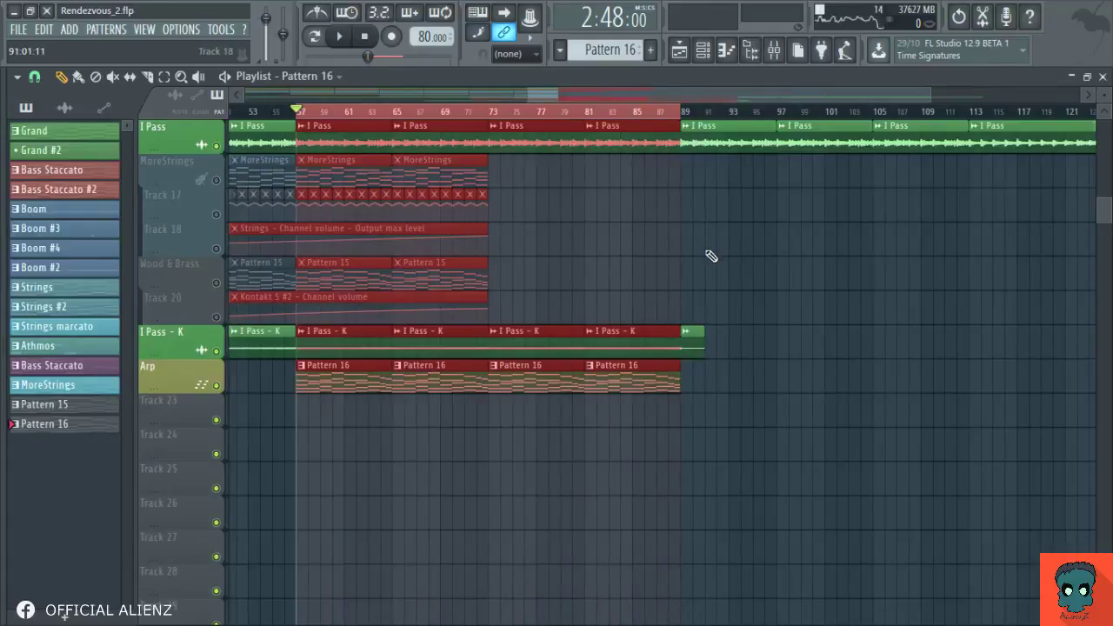
ctrl+click(689, 239)
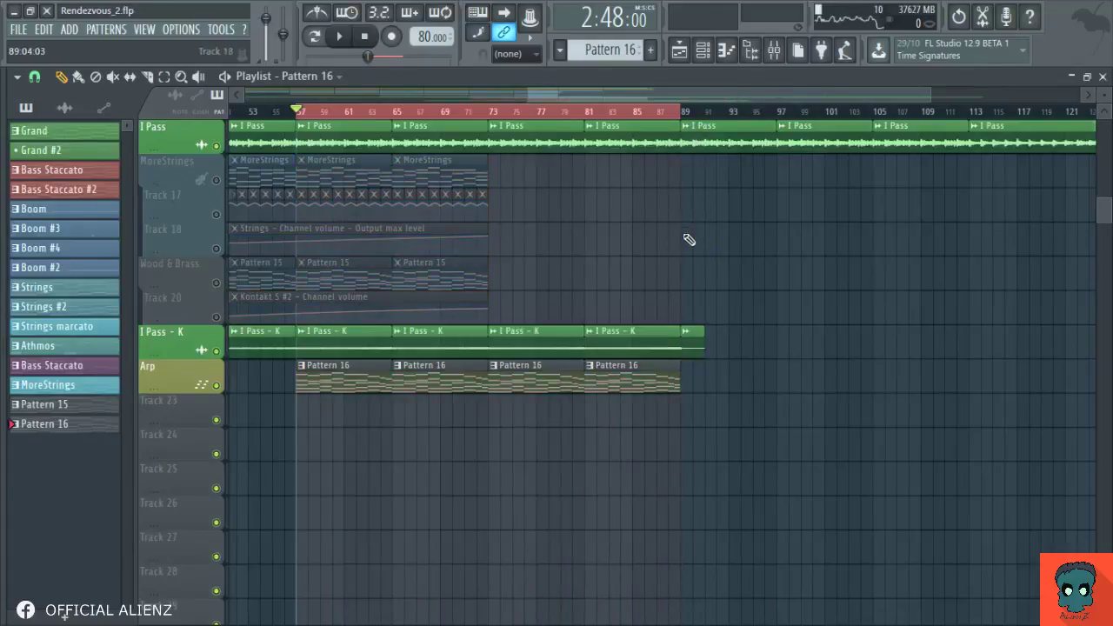
Step: Create an automation clip for Macro 1 of Serum #2 across bars 57 to 89
click(703, 50)
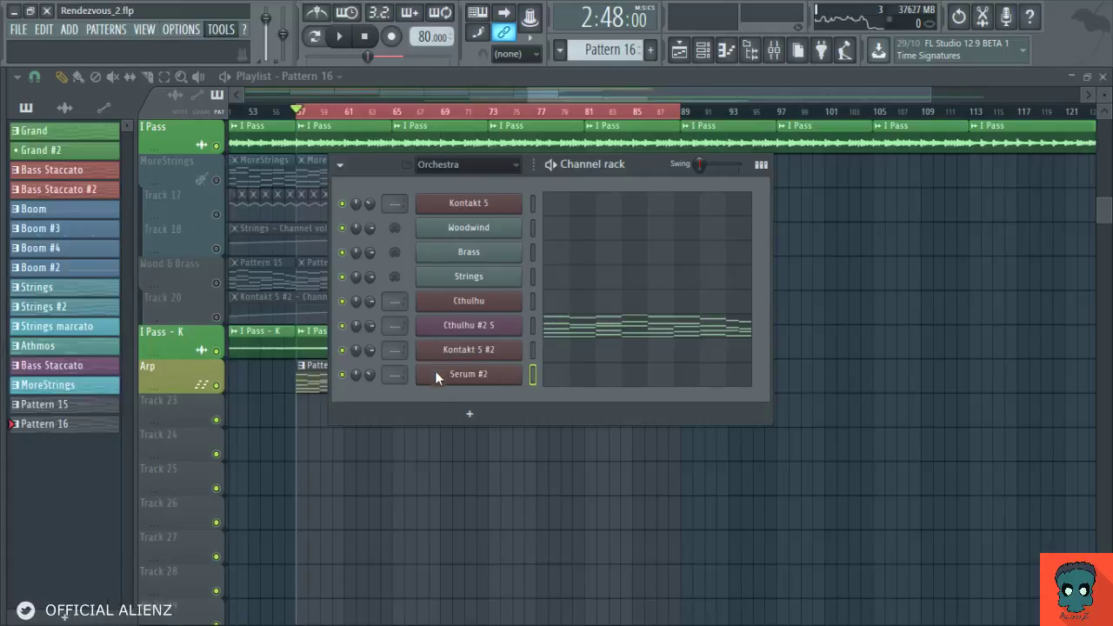
click(442, 306)
right_click(433, 505)
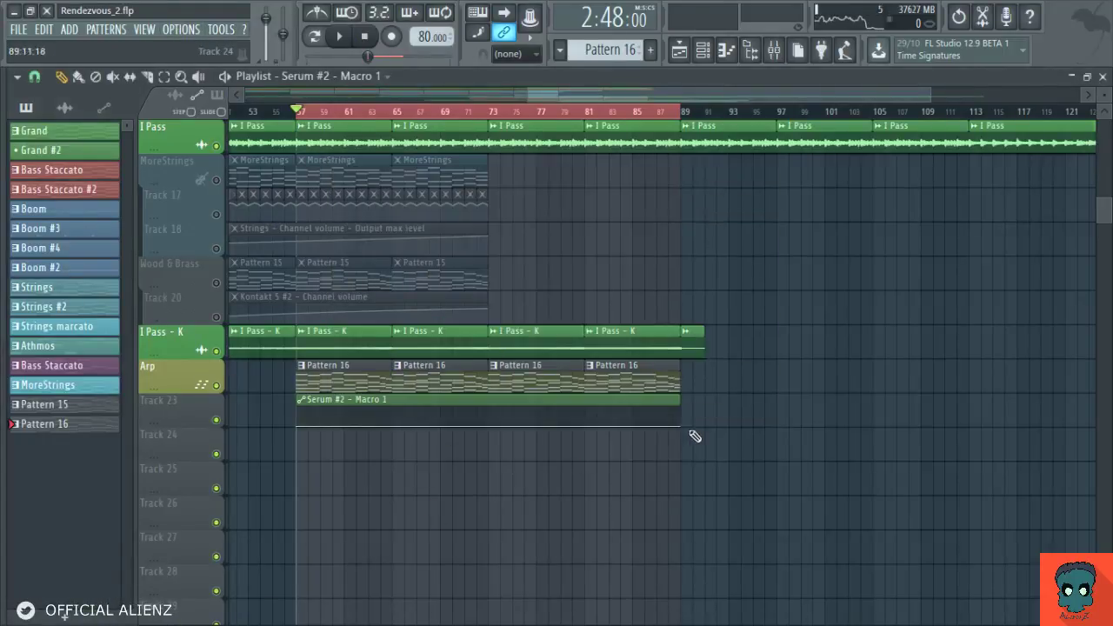
Step: Shape the Macro 1 automation as a rising curve peaking at bar 89 with a drop there, and extend the clip slightly past bar 89
click(668, 440)
right_click(669, 440)
drag(681, 426, 682, 415)
scroll(554, 418, right, 3)
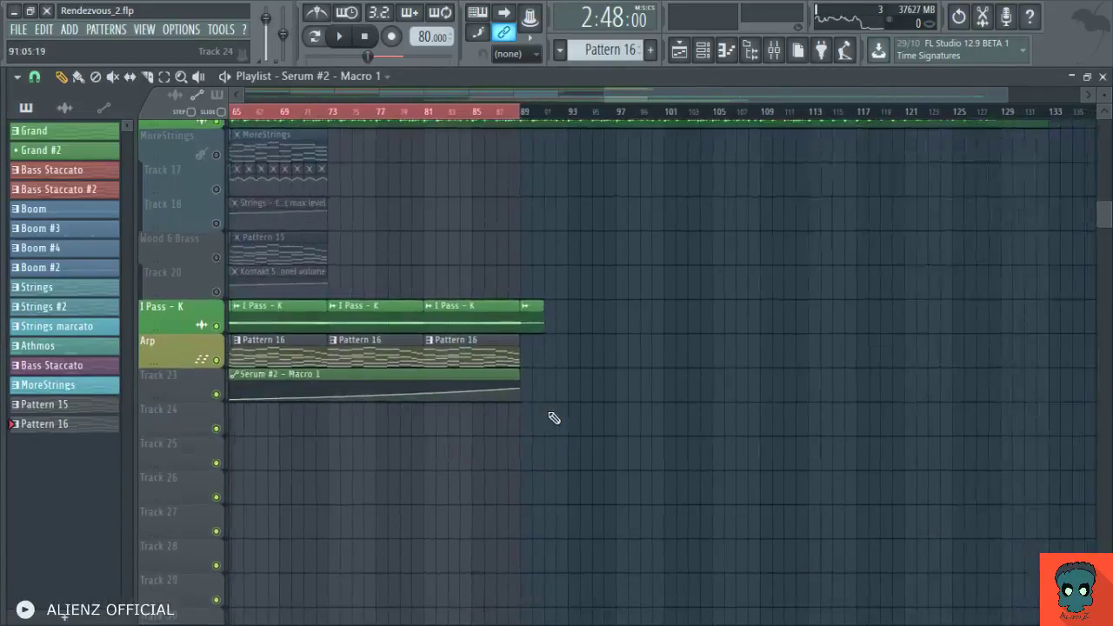
drag(520, 388, 522, 381)
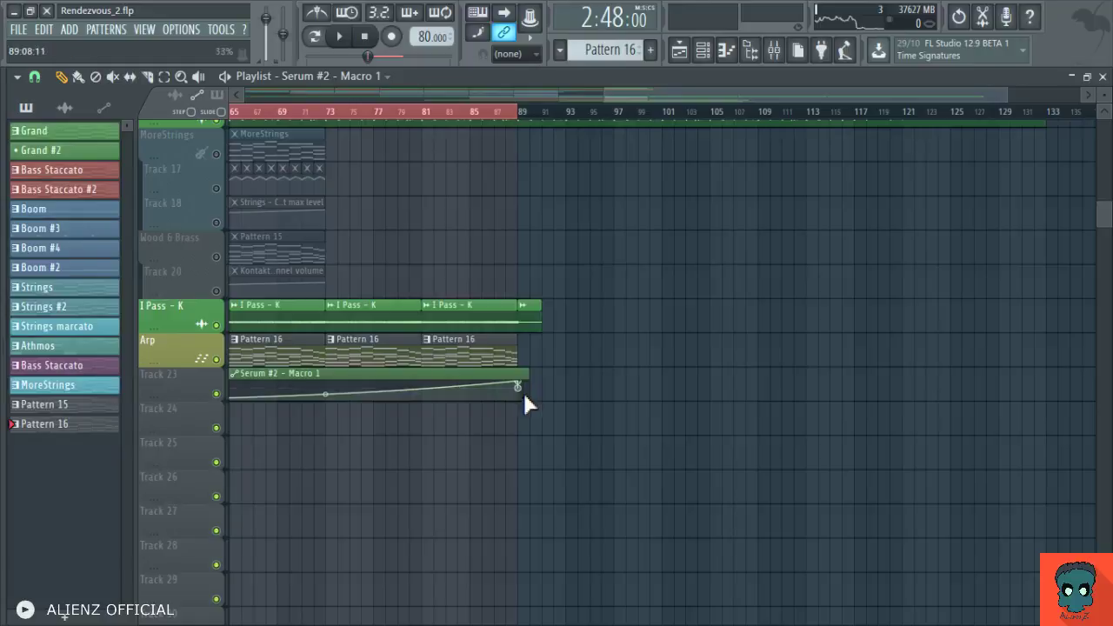
click(500, 353)
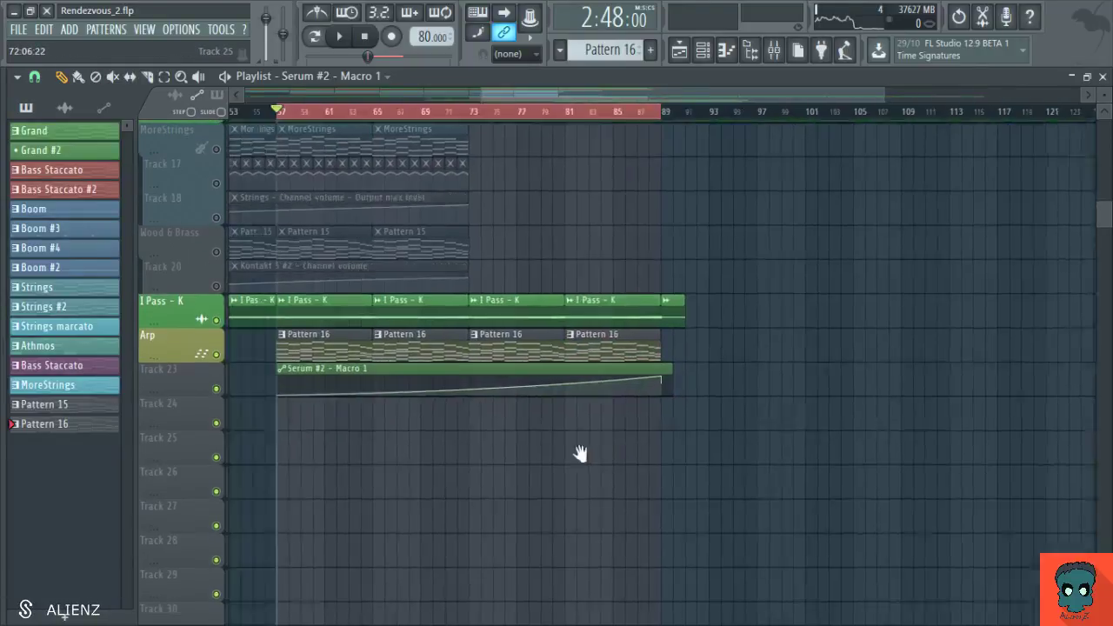
scroll(527, 374, left, 3)
scroll(527, 375, right, 2)
scroll(527, 374, right, 1)
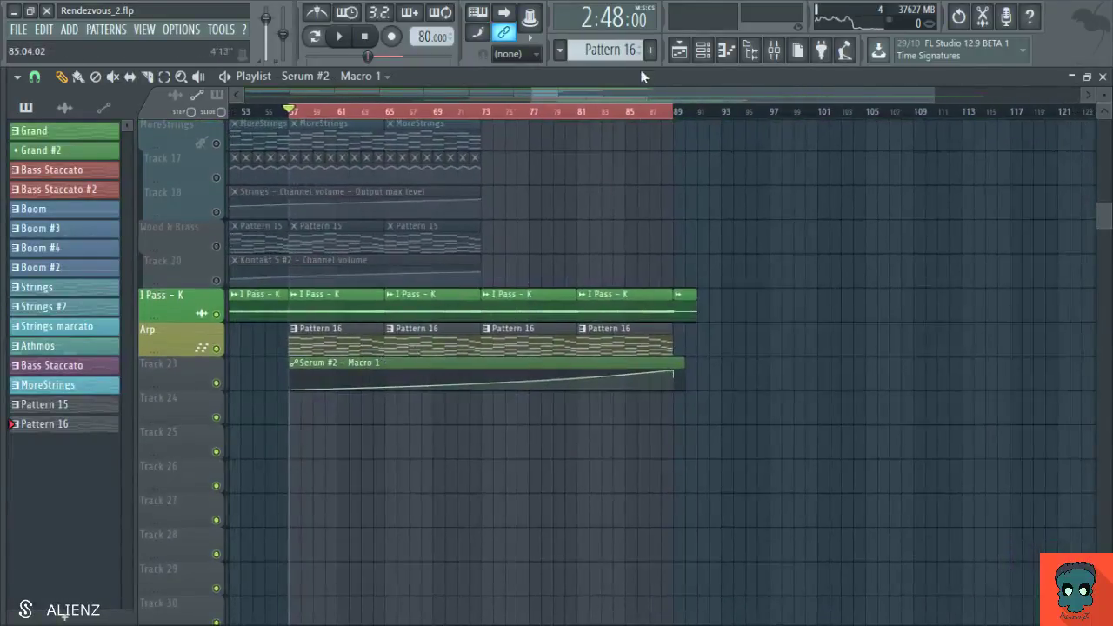
Step: Turn down the channel volume of Serum #2
click(705, 49)
right_click(349, 403)
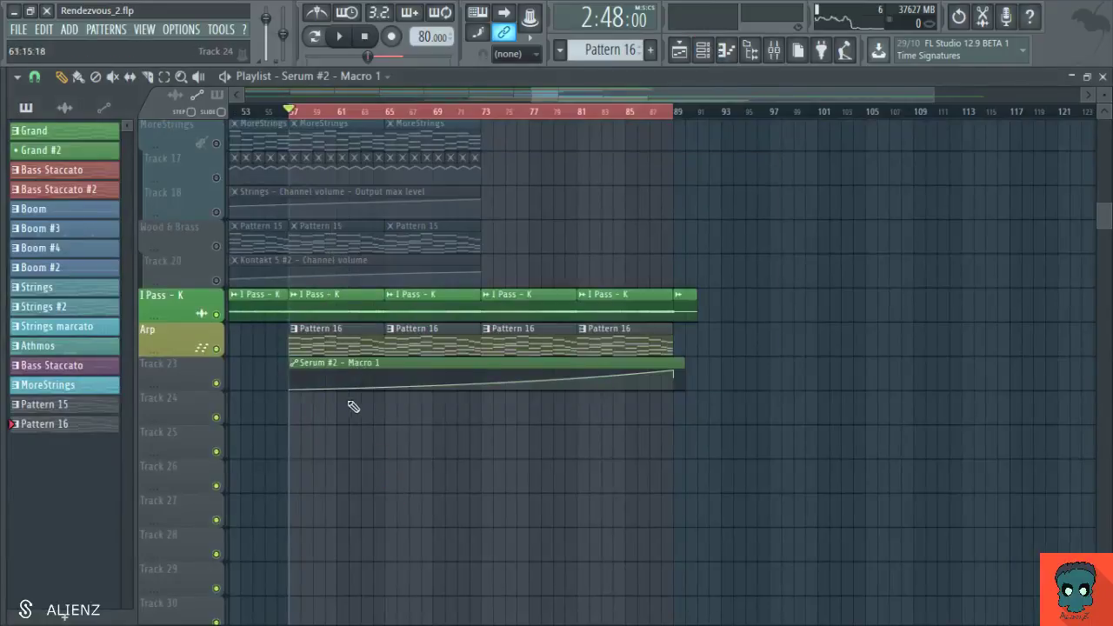
double_click(336, 344)
key(Escape)
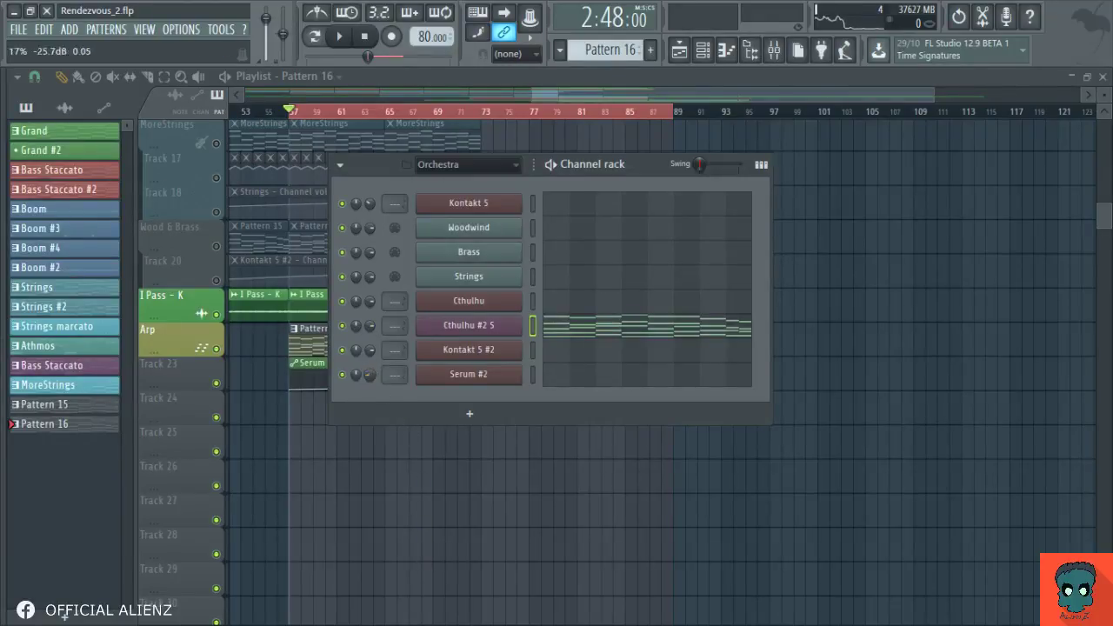
key(F6)
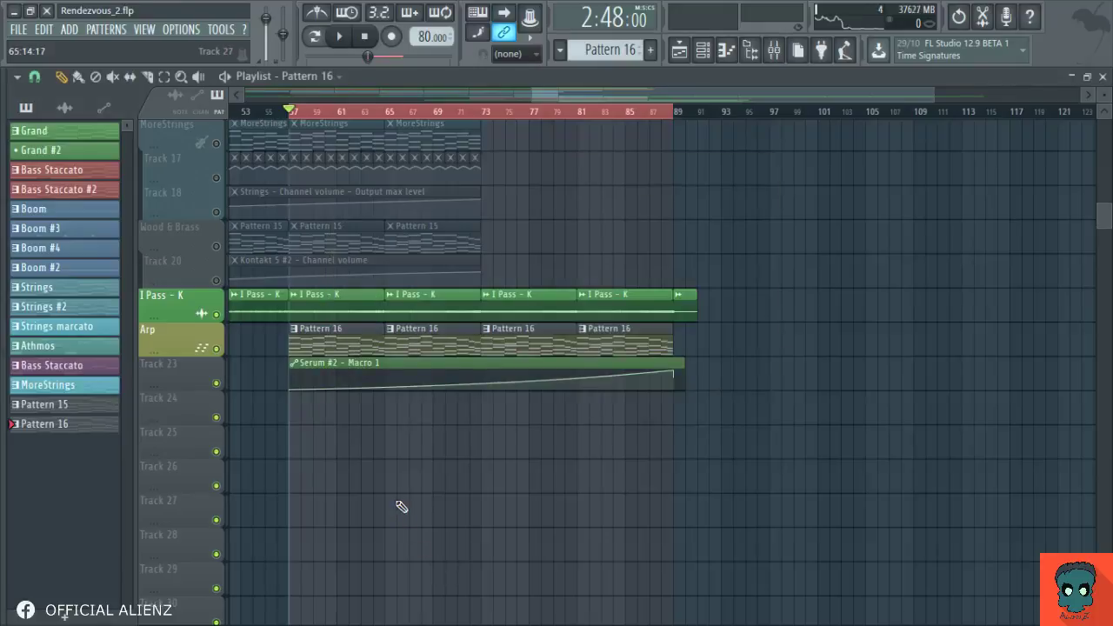
Step: Create a Serum #2 channel volume automation clip and ramp it up to about 36% at bar 73, deleting its end point at bar 89
click(703, 50)
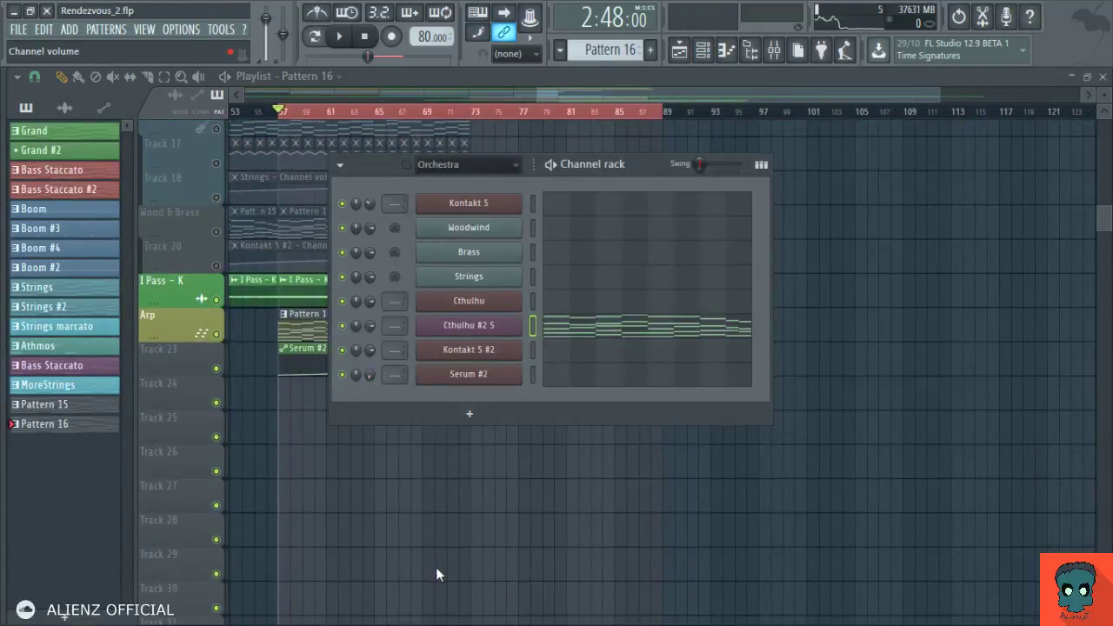
click(447, 480)
key(F6)
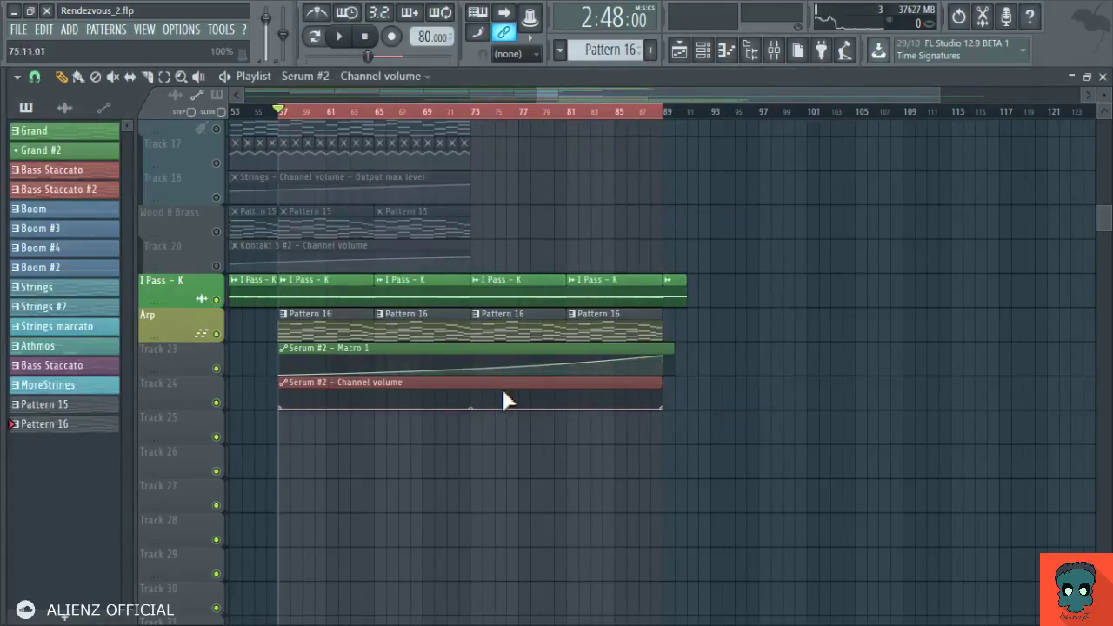
right_click(475, 396)
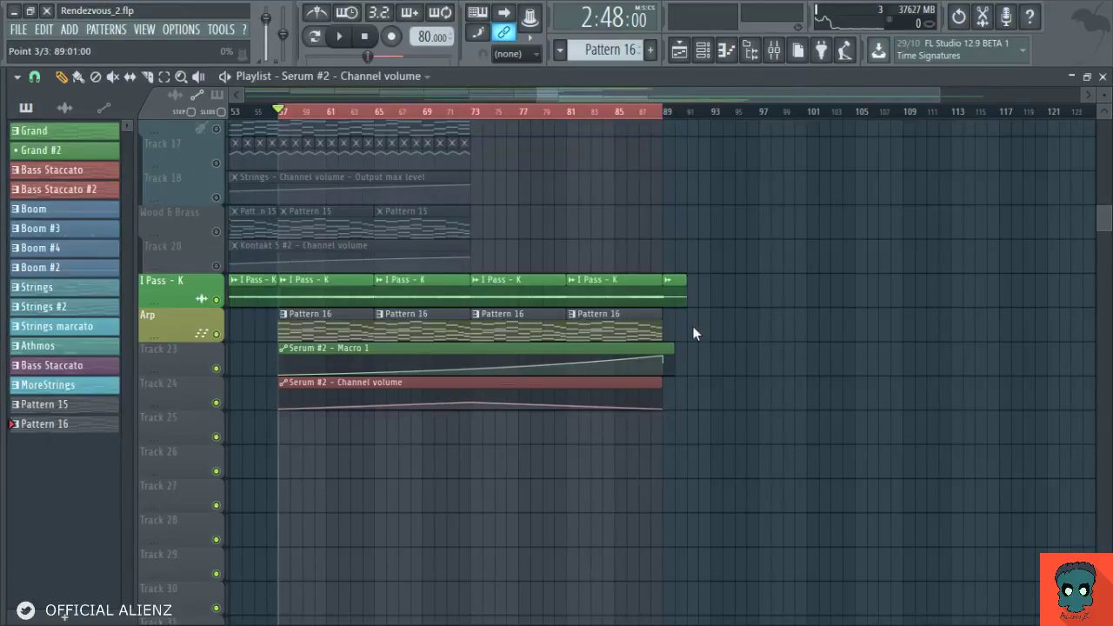
right_click(662, 405)
Step: Play the song from bar 57 and skip ahead to bar 69 to audition the arp with its automation
key(space)
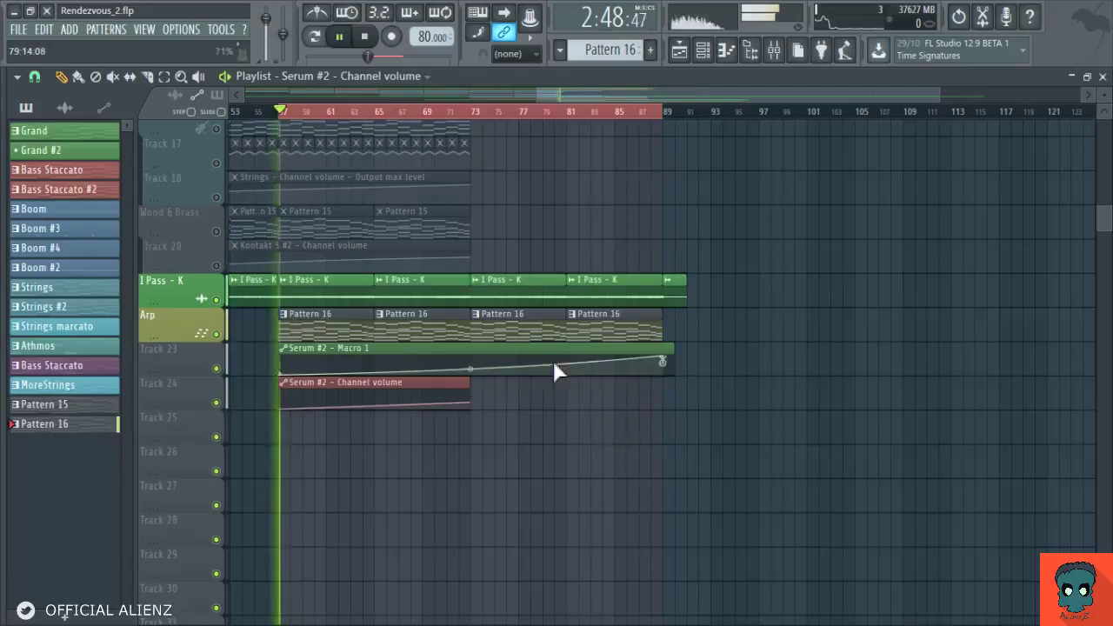
scroll(509, 112, up, 3)
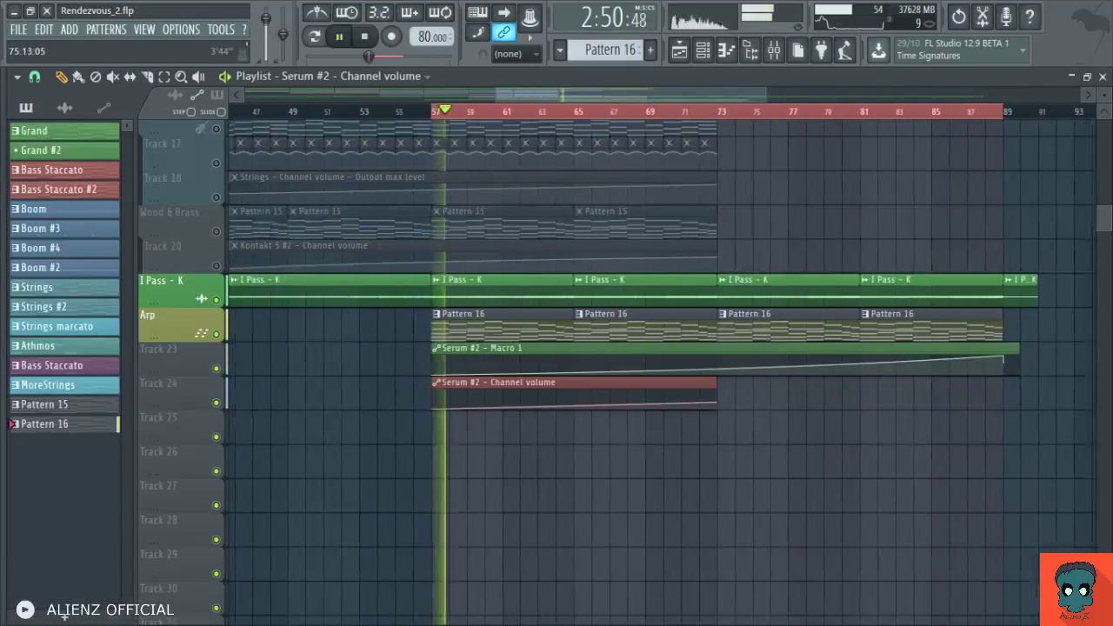
click(520, 116)
drag(651, 148, 508, 167)
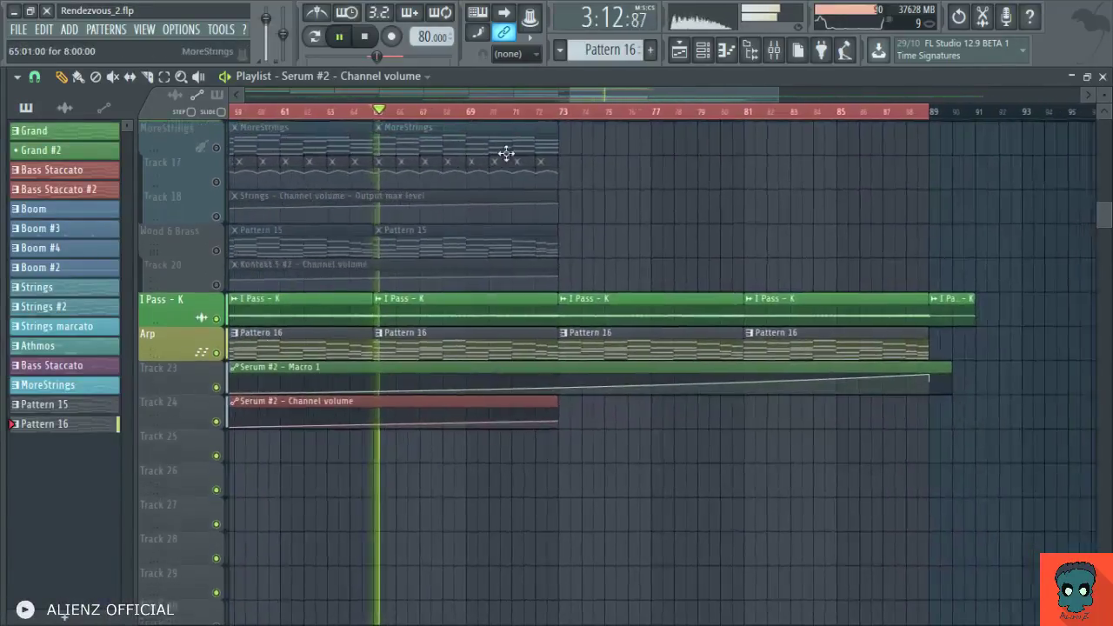
click(467, 116)
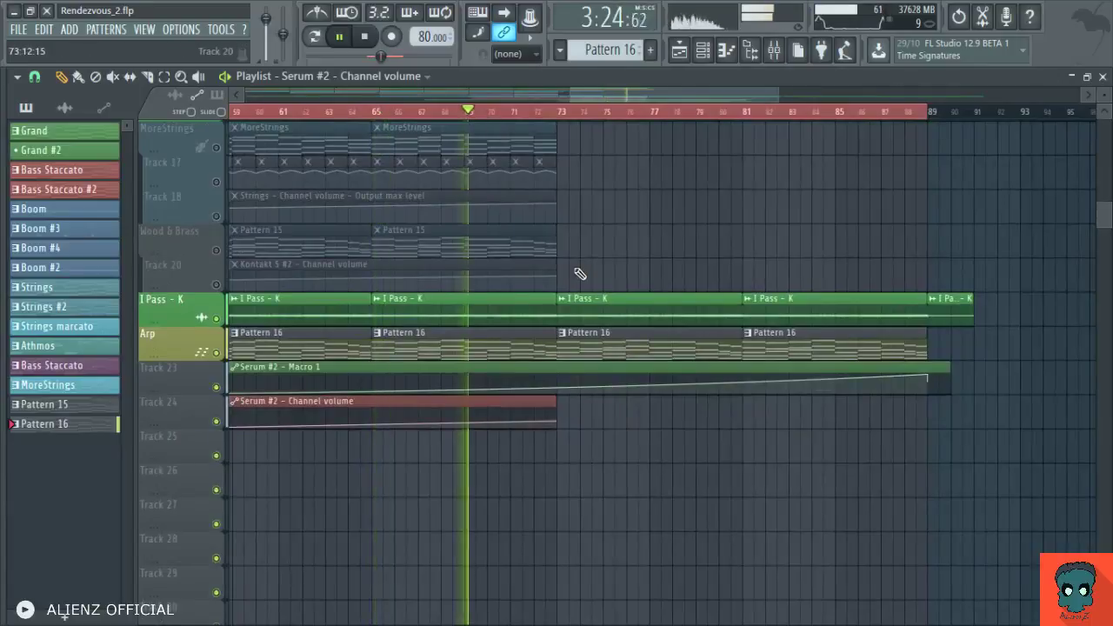
drag(589, 249, 696, 261)
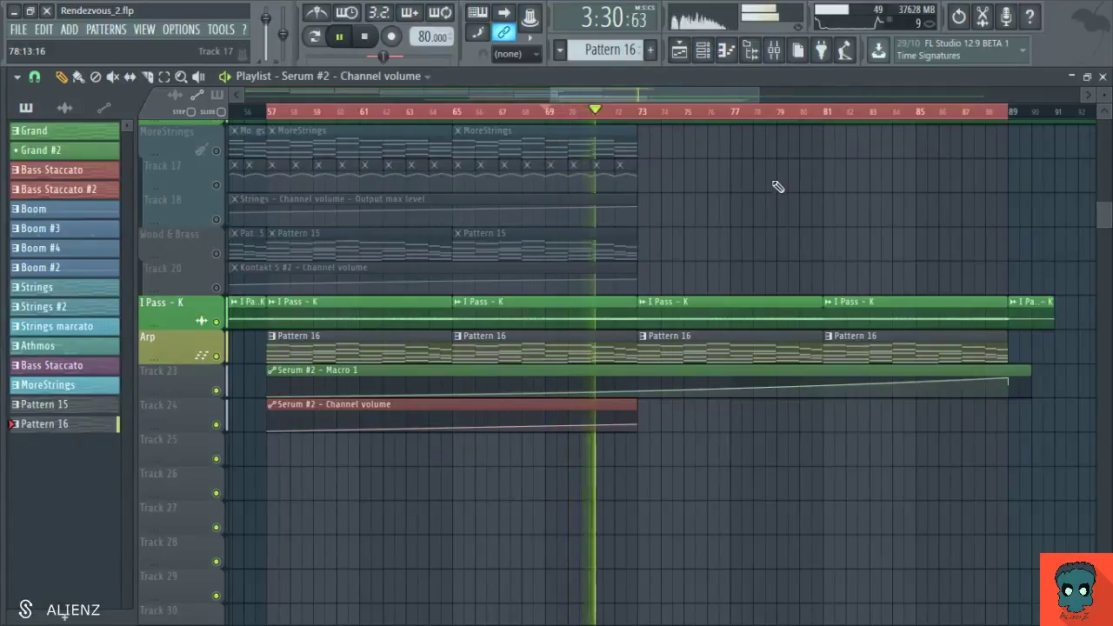
drag(776, 184, 698, 194)
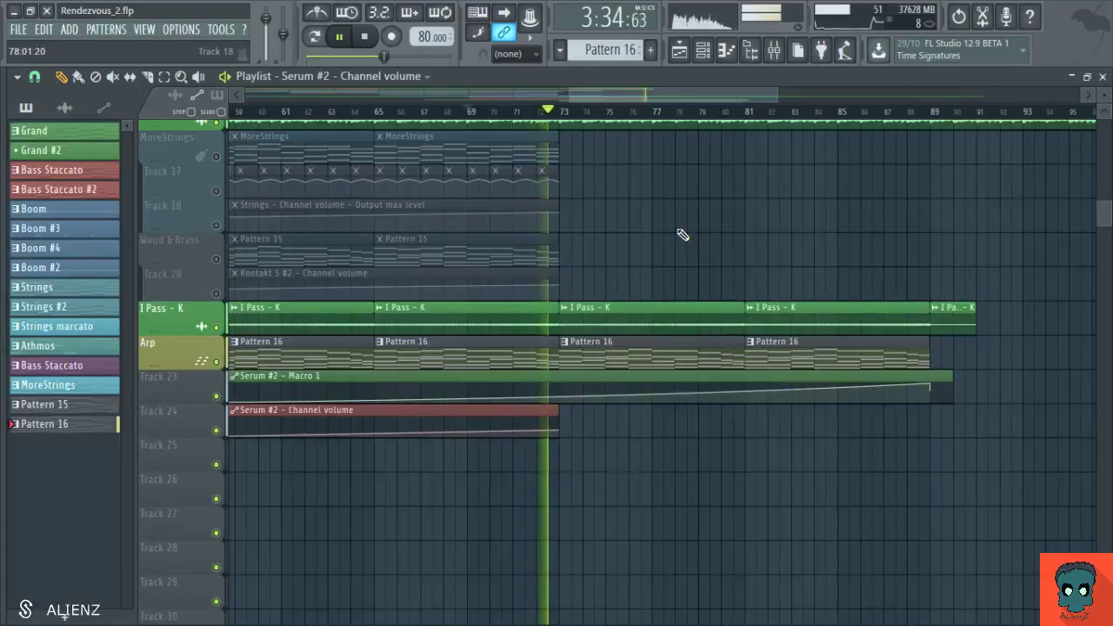
drag(681, 236, 579, 225)
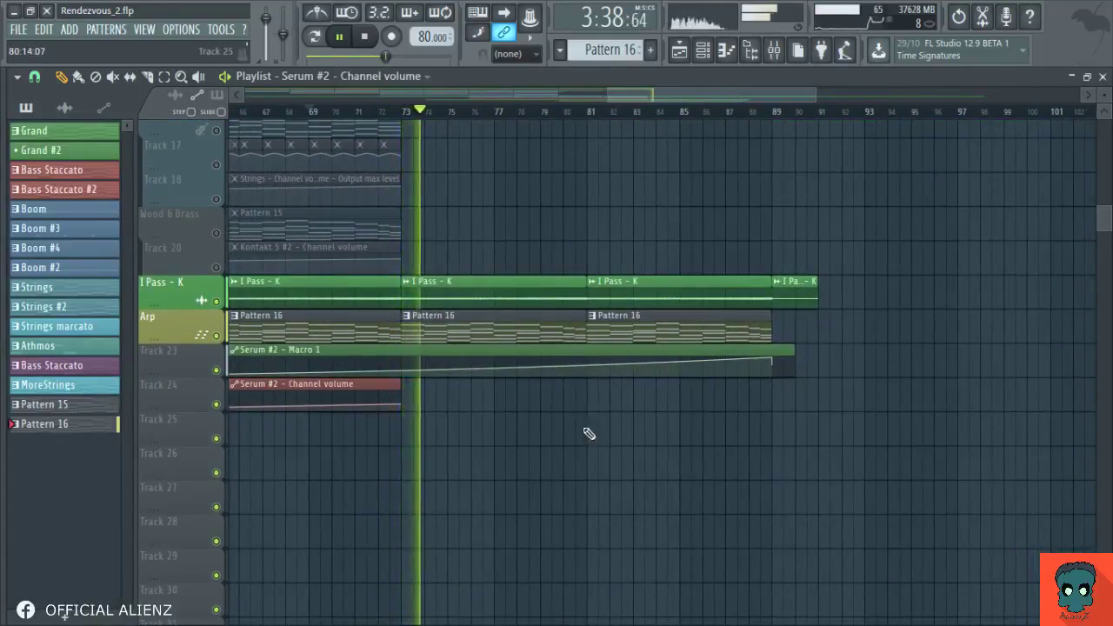
Step: Extend the Serum #2 channel volume automation clip to bar 89 and move its 36% end point there
scroll(497, 415, up, 3)
scroll(495, 412, down, 3)
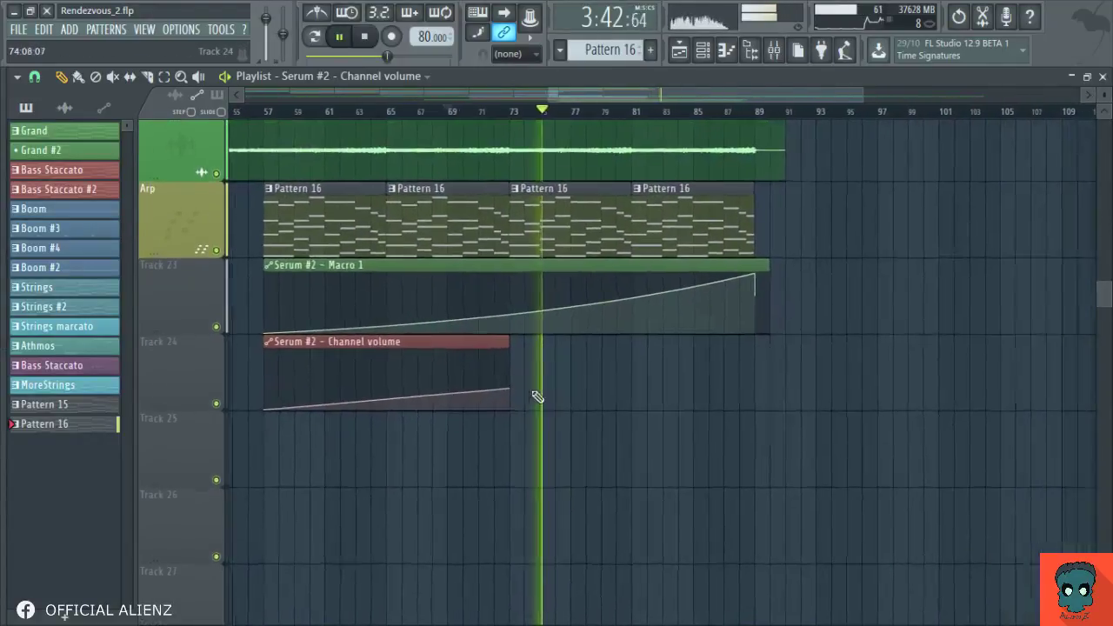
drag(508, 391, 748, 355)
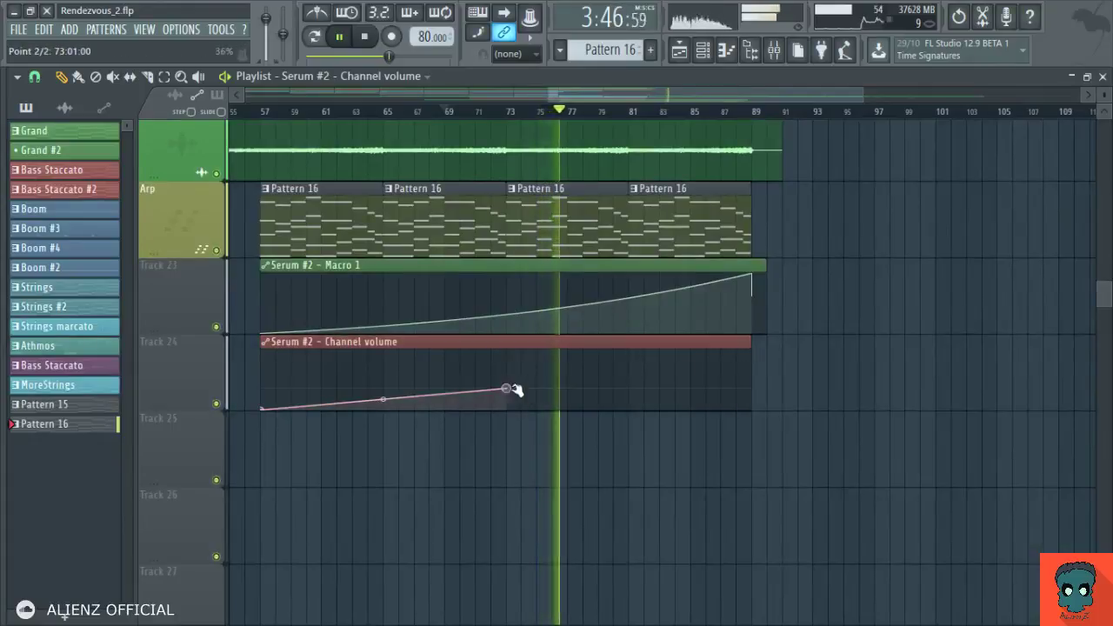
drag(506, 388, 750, 388)
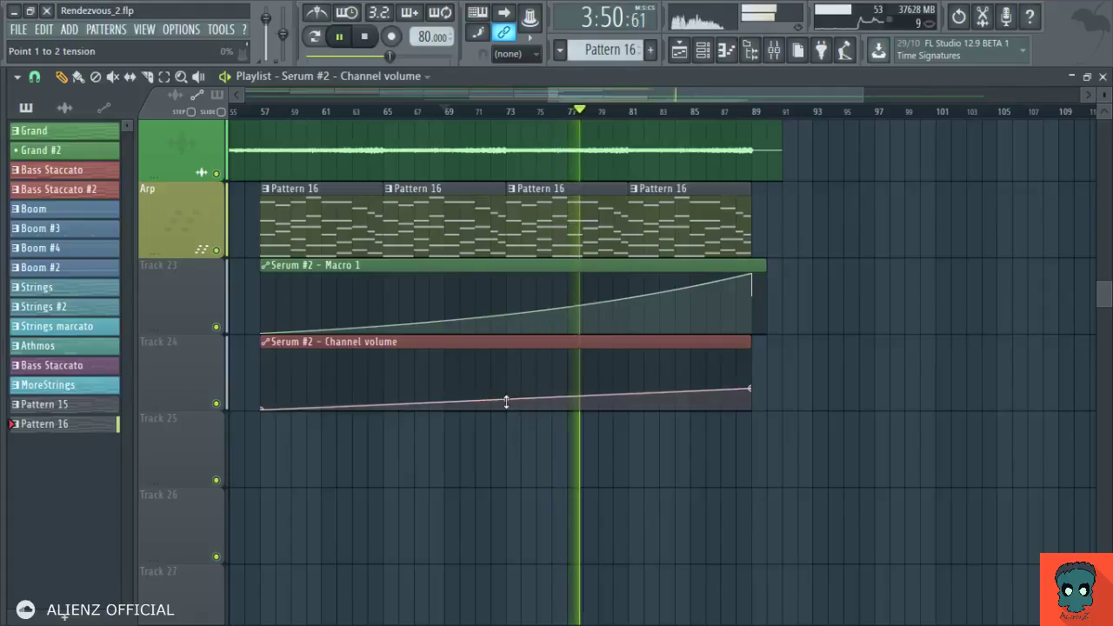
Step: Try making the Macro 1 automation peak at bar 81 with a 5% tension on the rise, and undo both edits
scroll(579, 304, down, 1)
scroll(571, 348, down, 5)
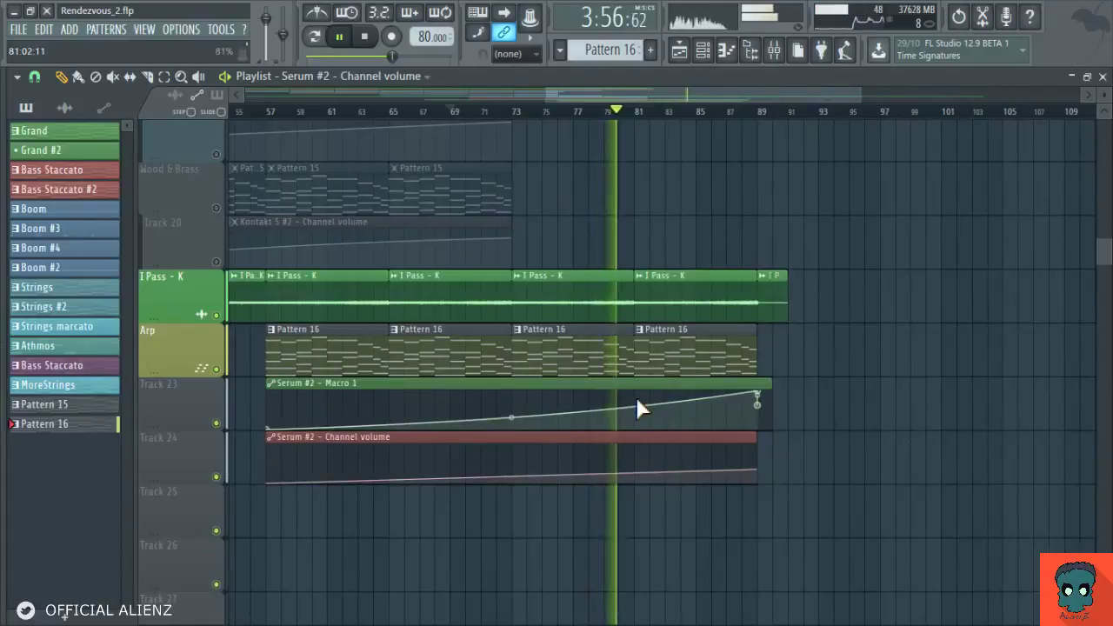
drag(636, 397, 638, 381)
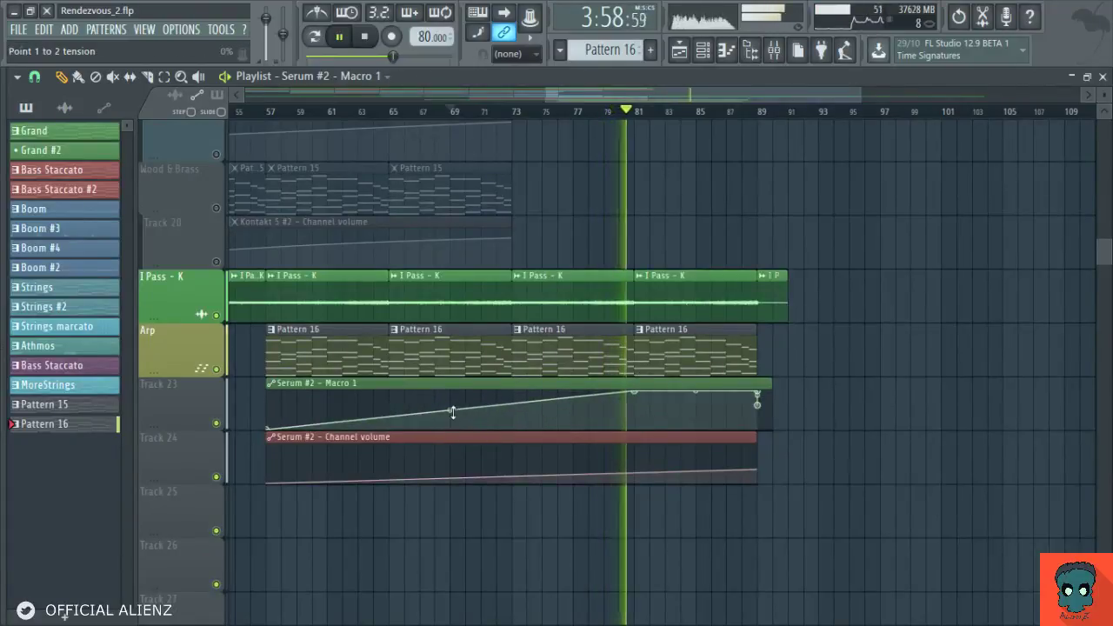
drag(450, 410, 450, 413)
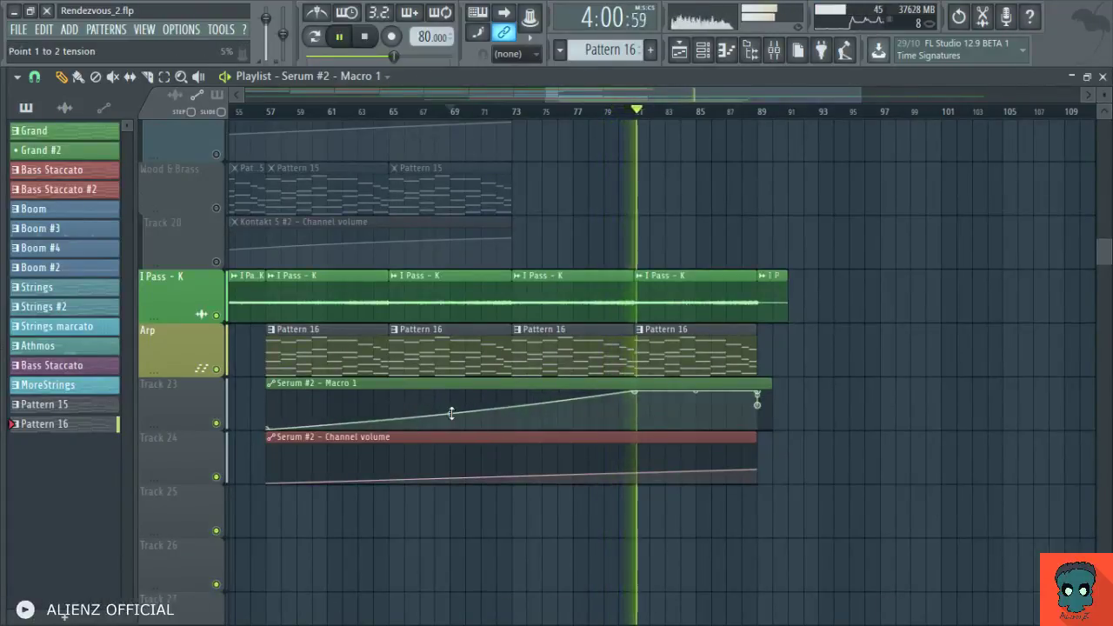
key(ctrl+alt+z)
key(ctrl+alt+z)
Step: Restart playback to audition the arp with the Macro 1 and channel volume automation
key(space)
key(space)
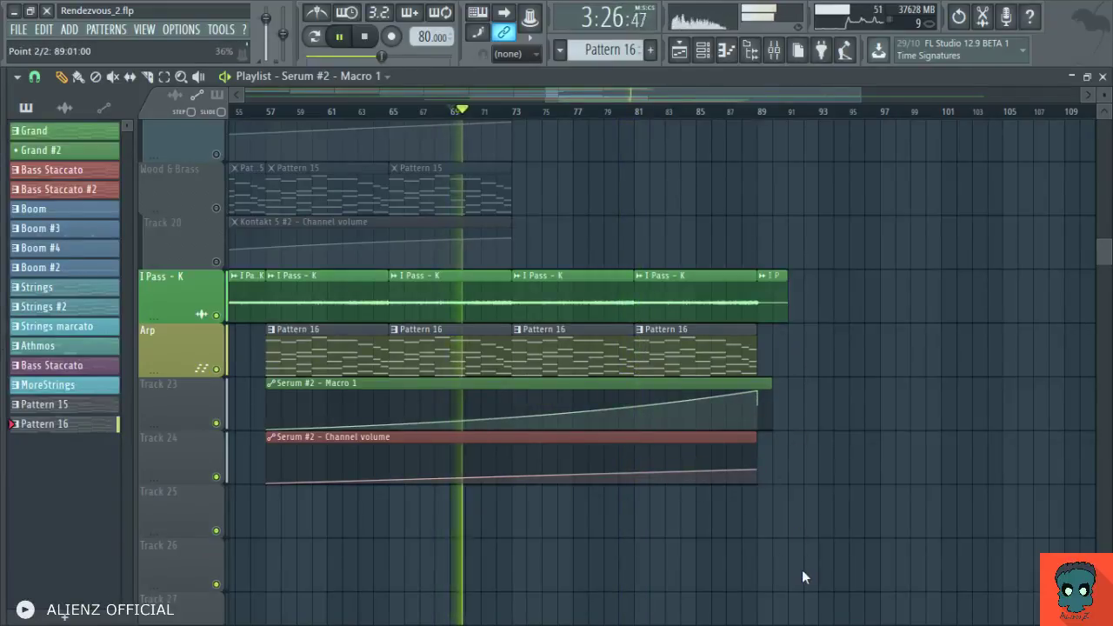
Step: Add a 42% point at bar 81 to the Serum #2 channel volume automation and keep the curve flat from there to bar 89
right_click(639, 474)
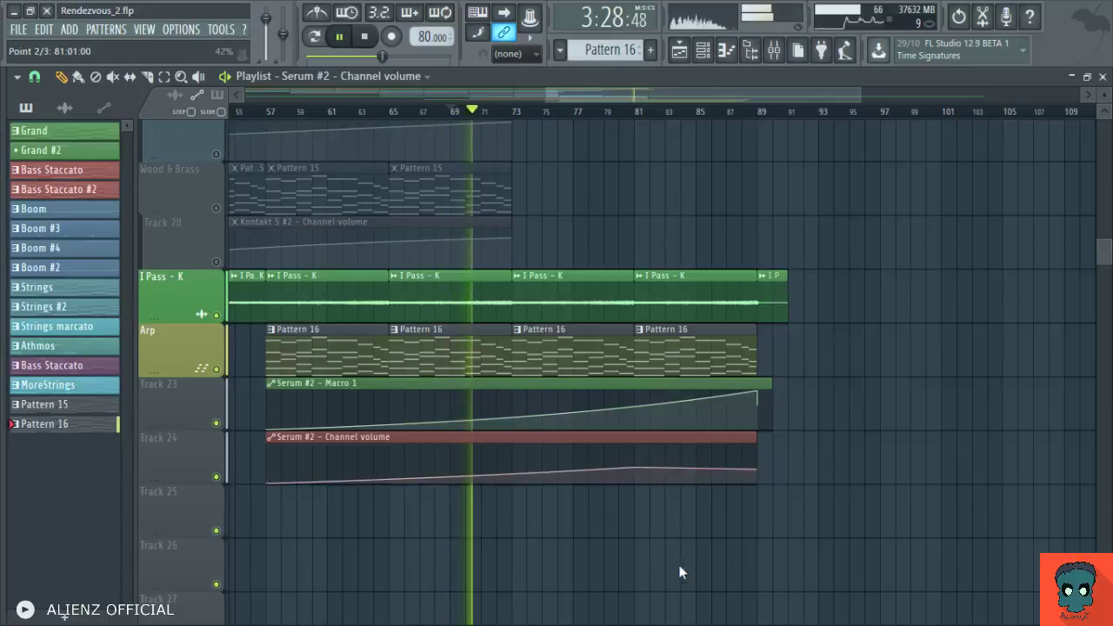
mouse_move(716, 515)
mouse_down()
mouse_move(646, 502)
mouse_move(705, 505)
mouse_up()
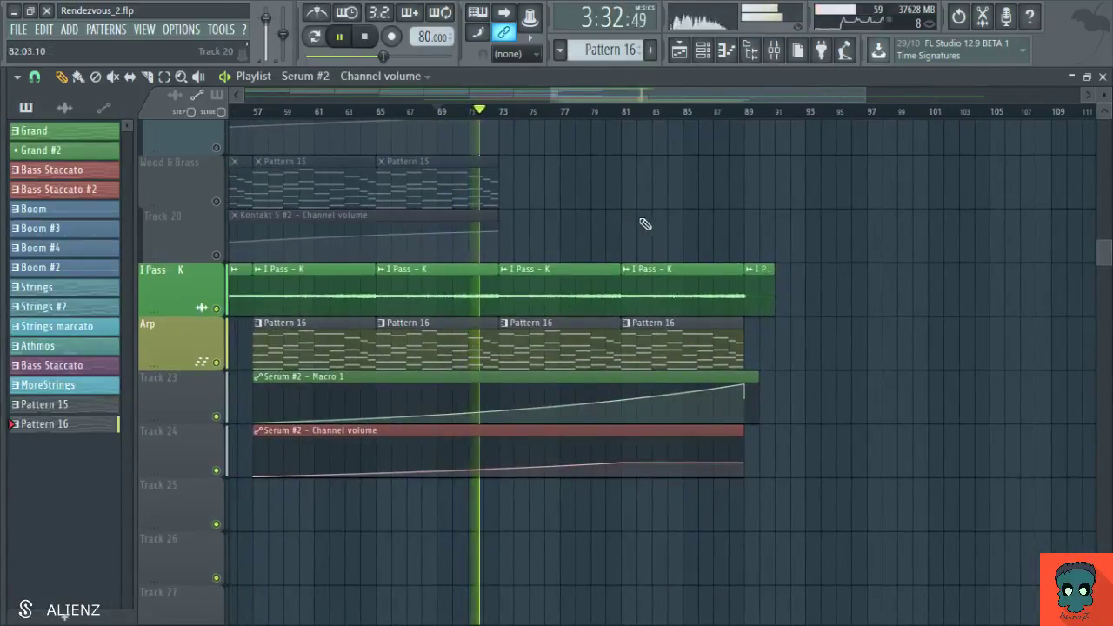
Step: Examine the sections of the I Pass track between bars 49 and 105 against the arp while the song plays
scroll(641, 229, down, 3)
drag(639, 257, 648, 320)
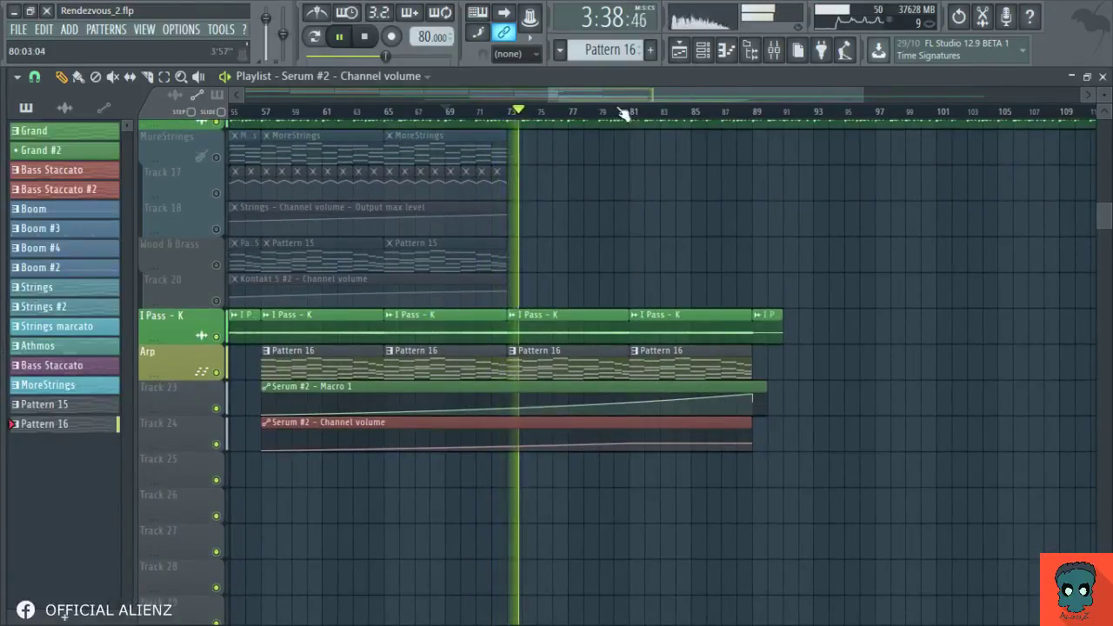
scroll(621, 112, down, 1)
drag(696, 245, 639, 247)
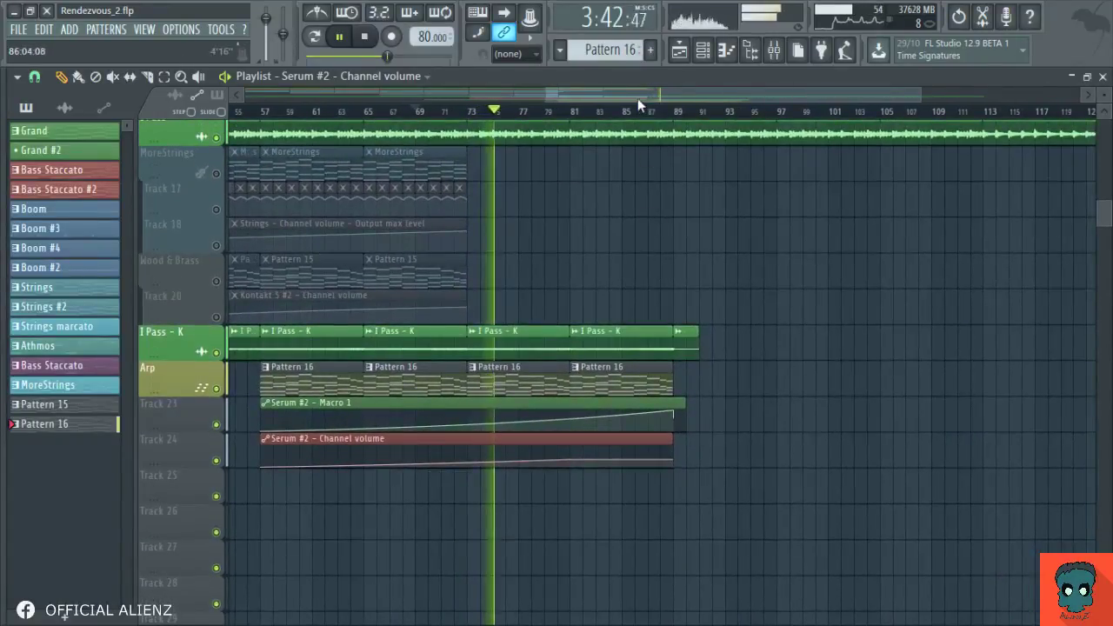
scroll(640, 105, down, 4)
mouse_move(719, 209)
mouse_down()
mouse_move(563, 225)
mouse_move(650, 236)
mouse_move(645, 253)
mouse_up()
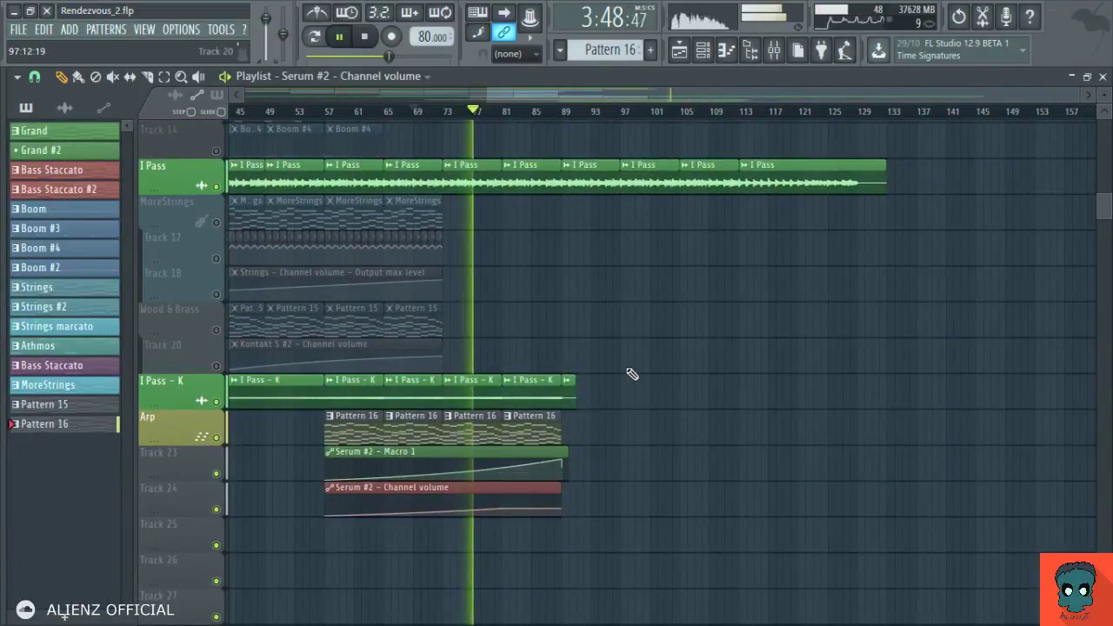
drag(625, 376, 615, 381)
drag(627, 267, 597, 287)
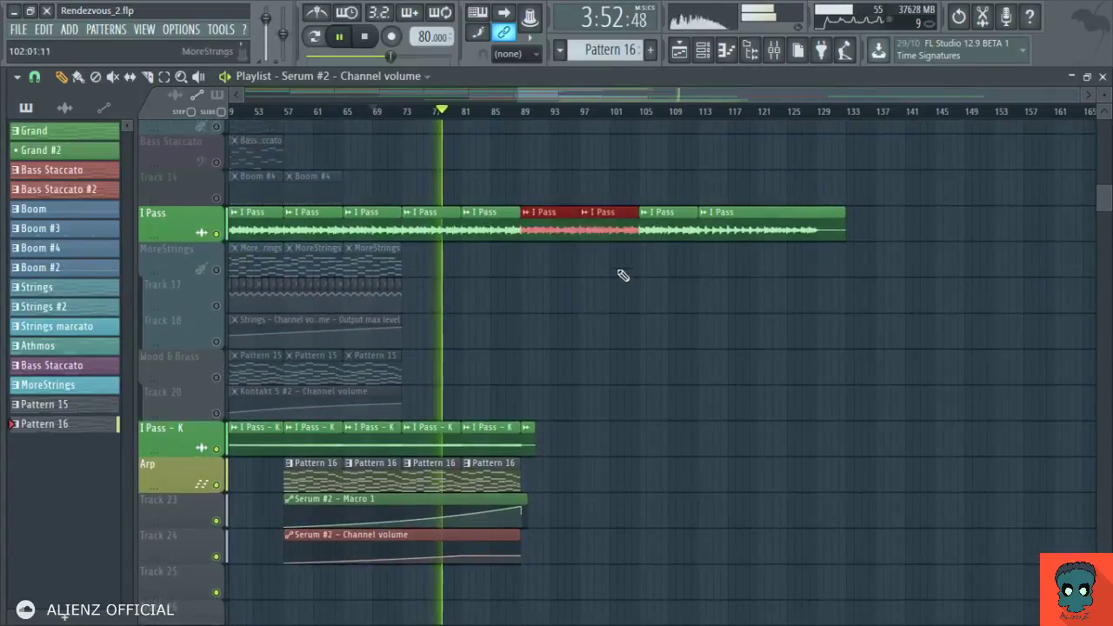
mouse_move(676, 275)
mouse_down()
mouse_move(678, 426)
mouse_move(675, 348)
mouse_move(650, 329)
mouse_move(678, 231)
mouse_move(737, 263)
mouse_up()
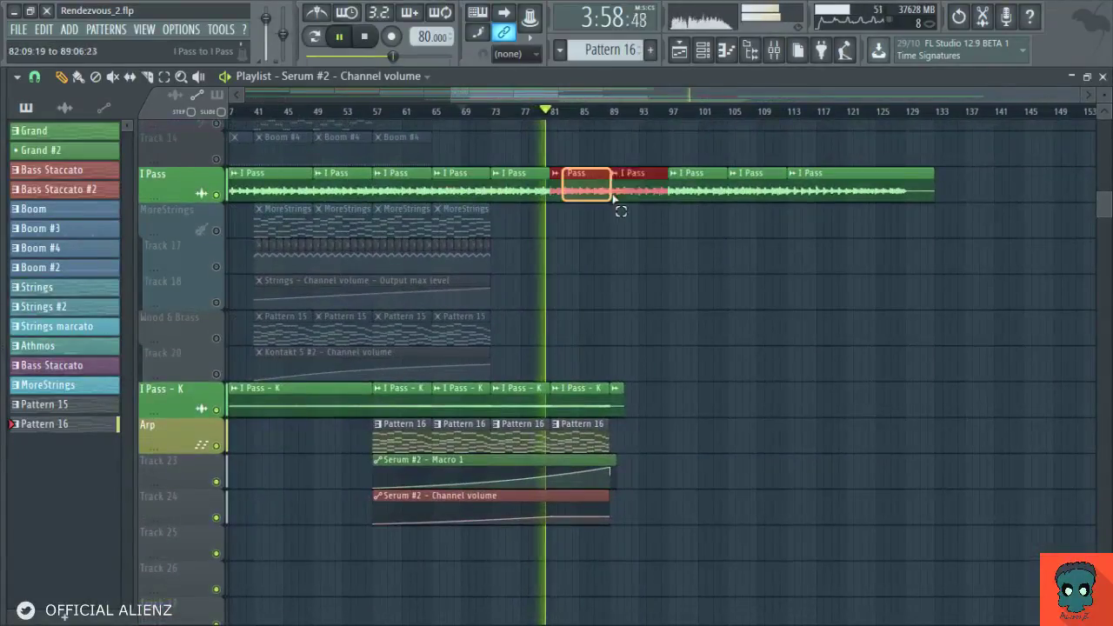
drag(582, 284, 503, 405)
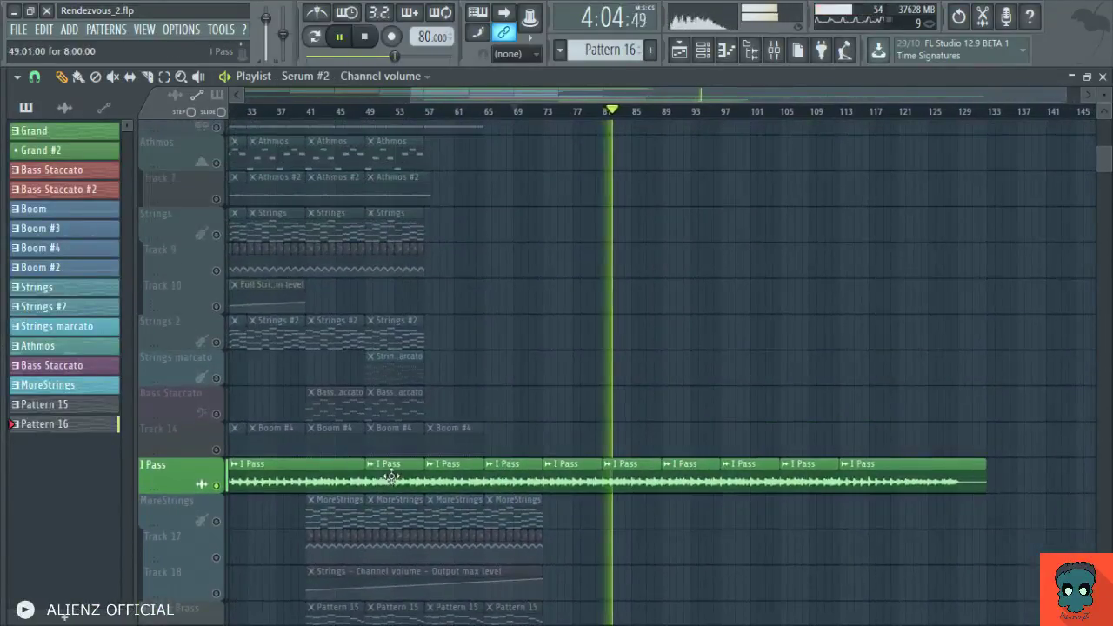
drag(493, 513, 465, 214)
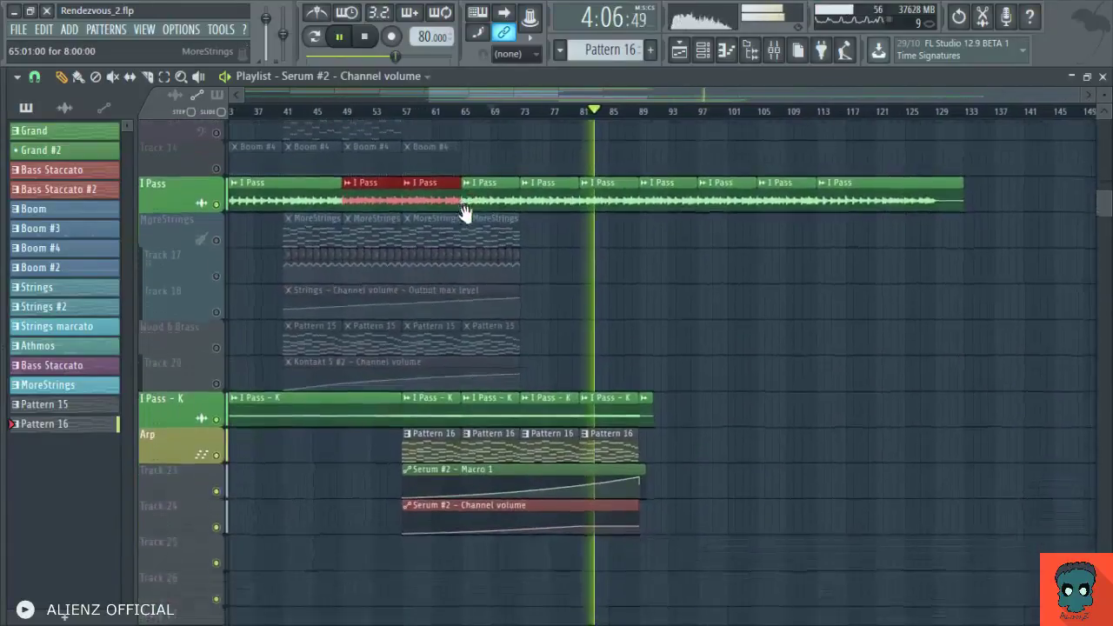
drag(380, 287, 450, 207)
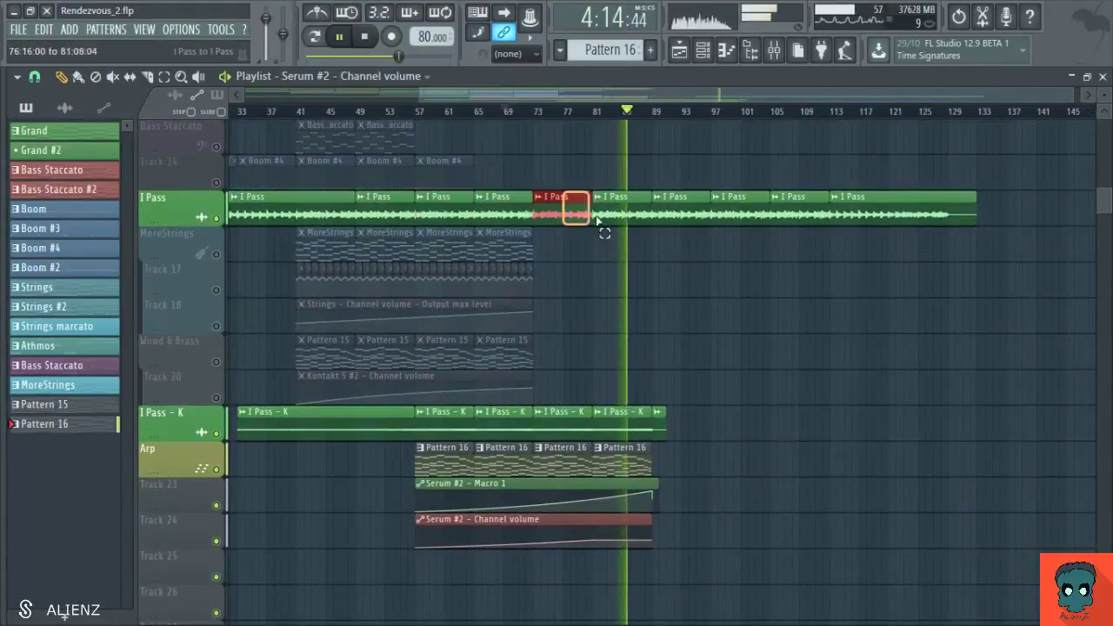
drag(713, 267, 603, 271)
drag(637, 229, 639, 232)
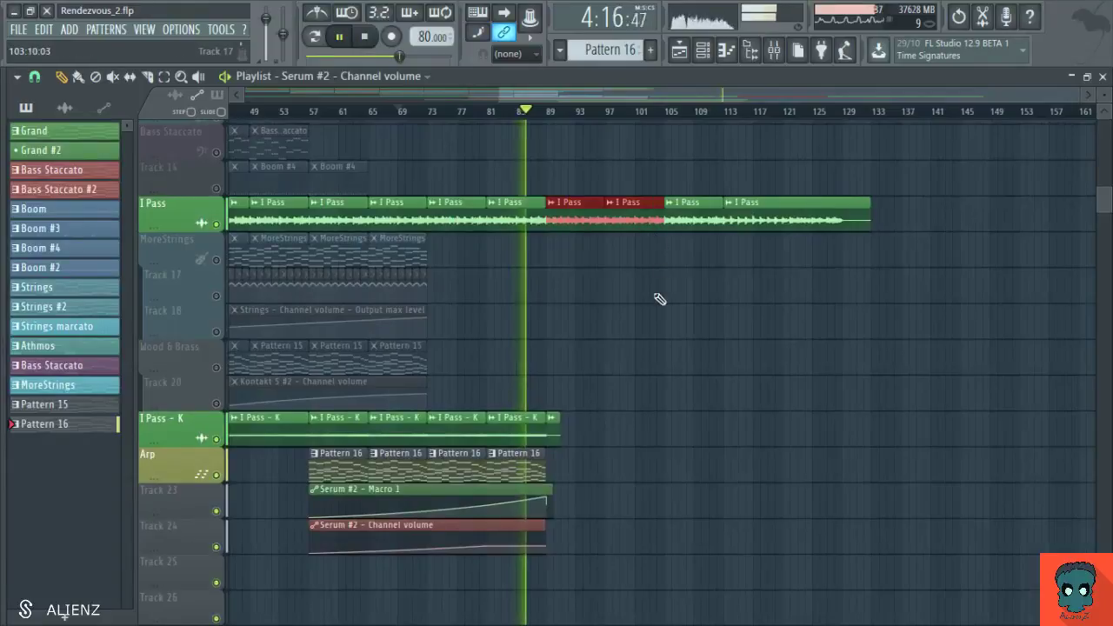
ctrl+click(655, 296)
Step: Move the short closing I Pass - K clip from bar 89 to bar 105
drag(605, 441, 556, 434)
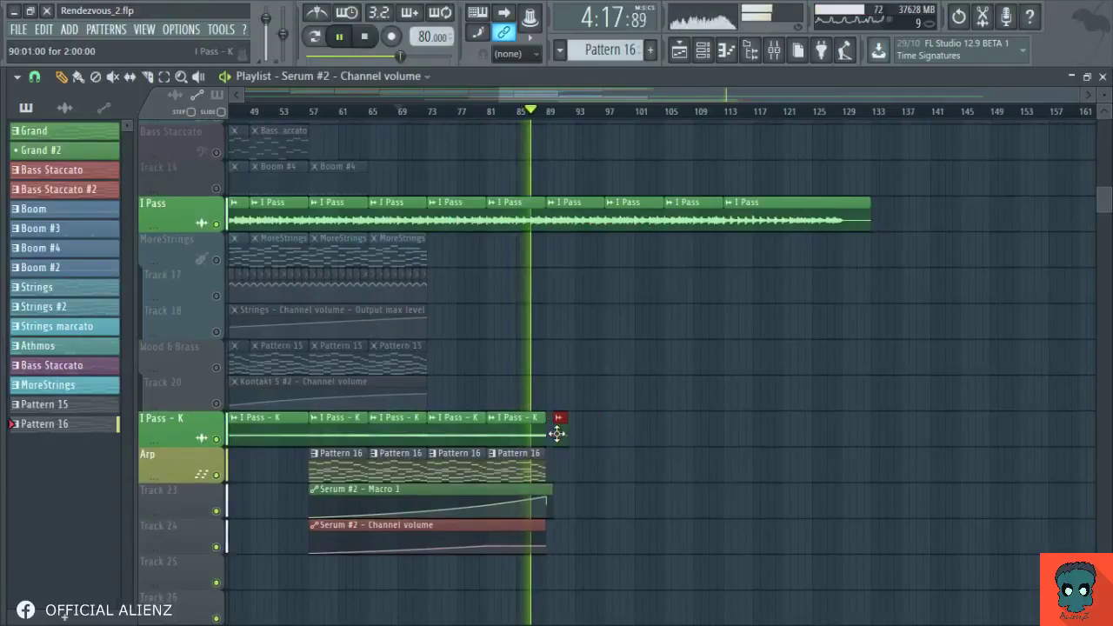
key(shift+Right)
key(shift+Right)
key(shift+Right)
key(shift+Right)
key(shift+Right)
key(shift+Right)
key(shift+Right)
key(shift+Right)
key(shift+Right)
key(shift+Right)
key(shift+Right)
key(shift+Right)
key(shift+Right)
key(shift+Right)
key(shift+Right)
key(shift+Right)
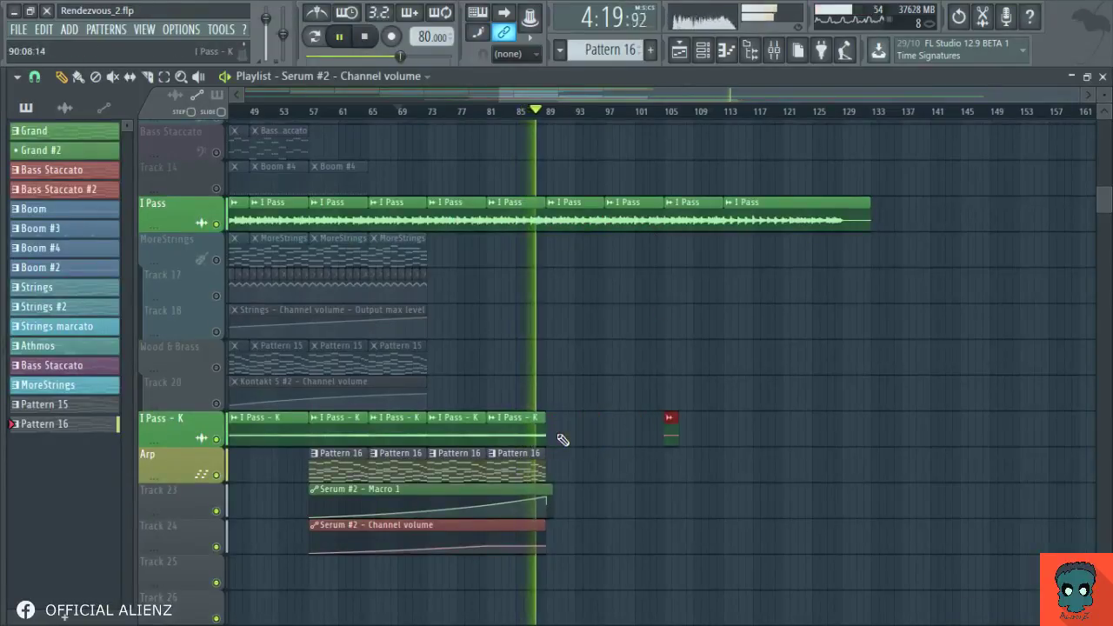
Step: Duplicate the last two I Pass - K clips and the last two Pattern 16 clips to fill bars 89 to 105
drag(562, 440, 468, 433)
key(ctrl+b)
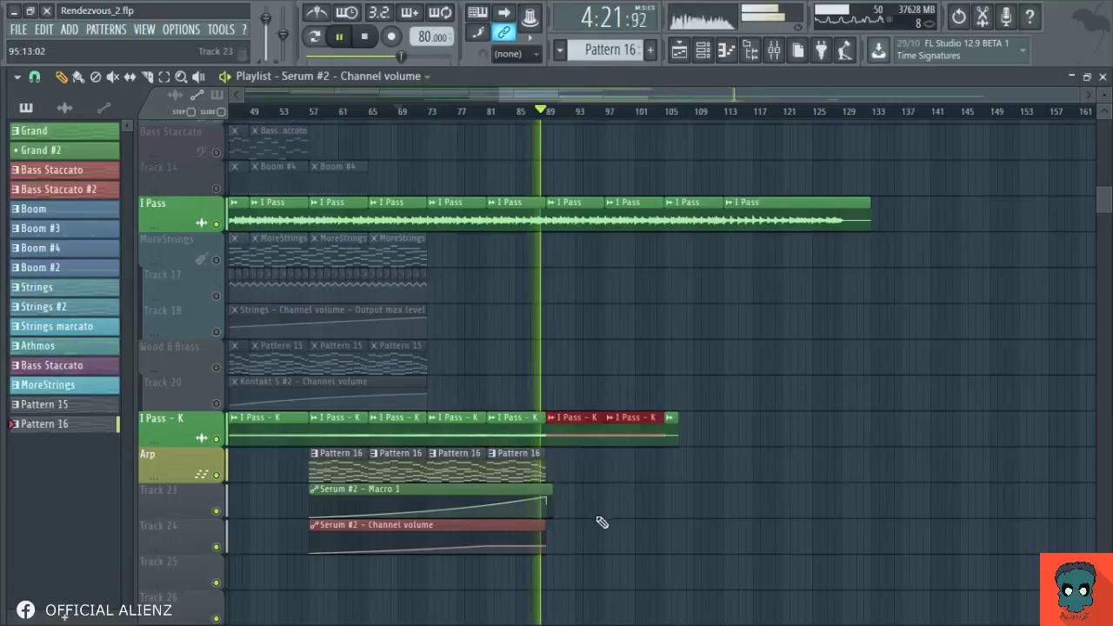
drag(586, 480, 451, 470)
key(ctrl+b)
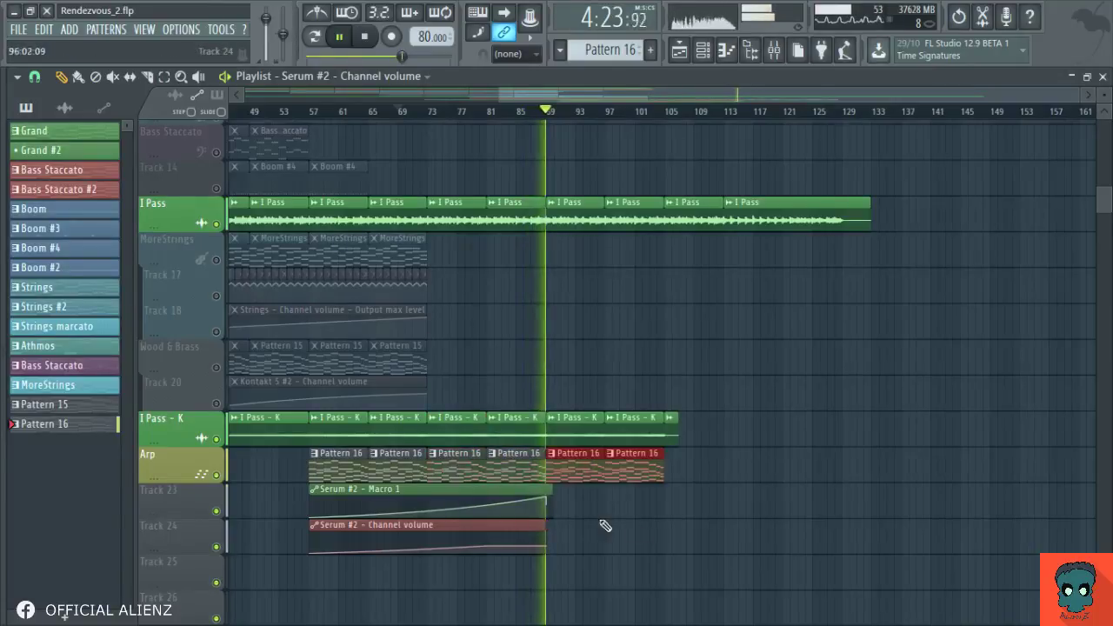
click(603, 527)
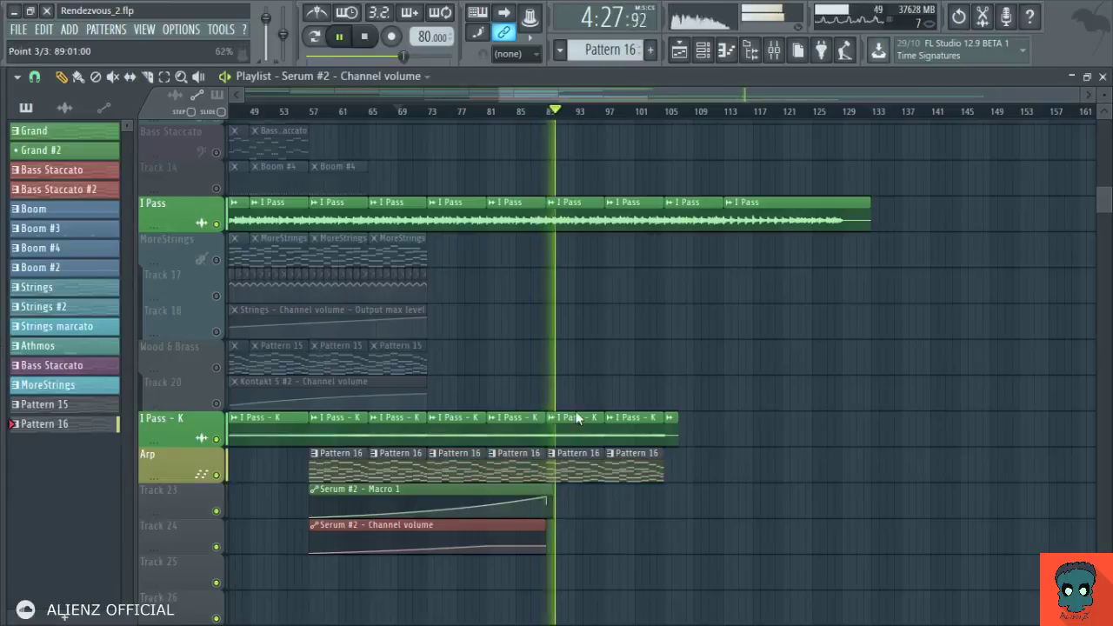
Step: Stop playback, set the playlist's time selection to bars 89 to 105, and clear the clip selection
scroll(679, 113, up, 3)
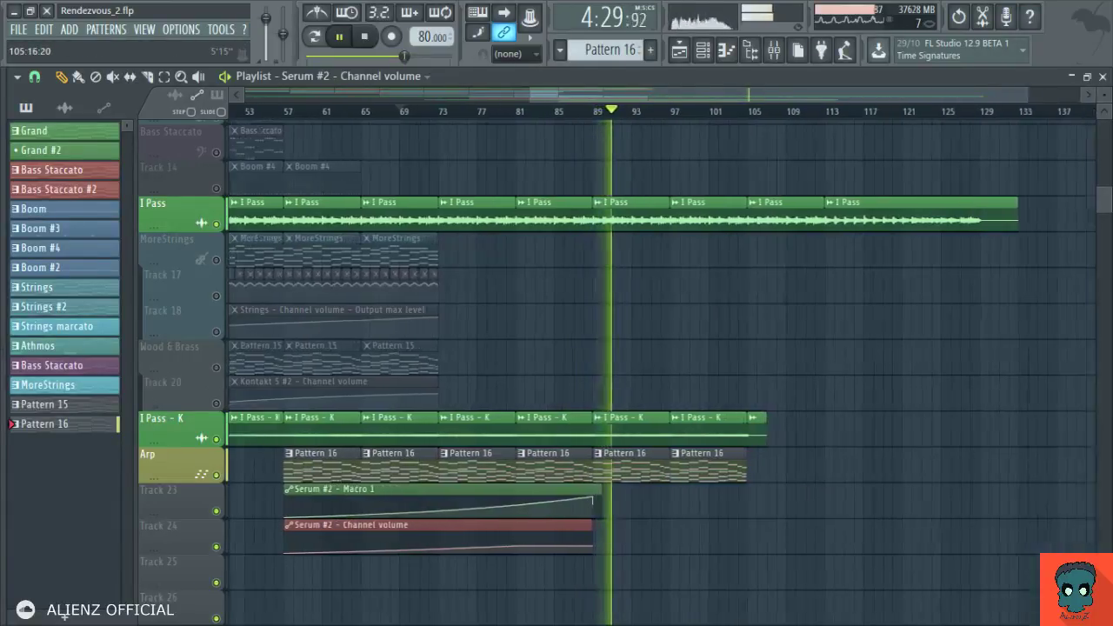
drag(728, 339, 618, 311)
key(space)
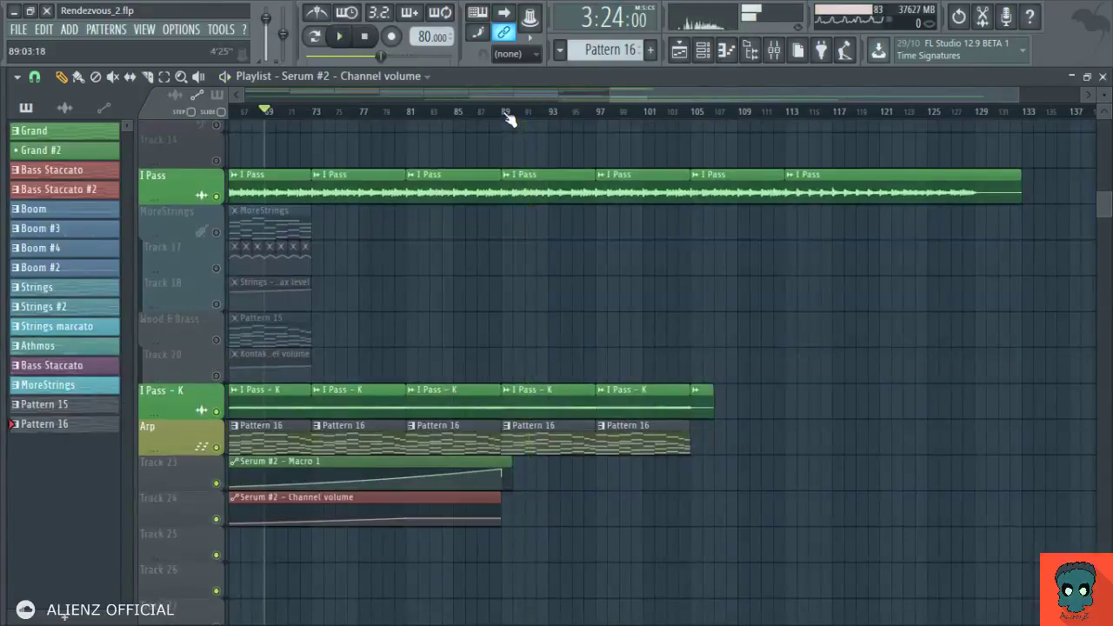
drag(512, 112, 690, 125)
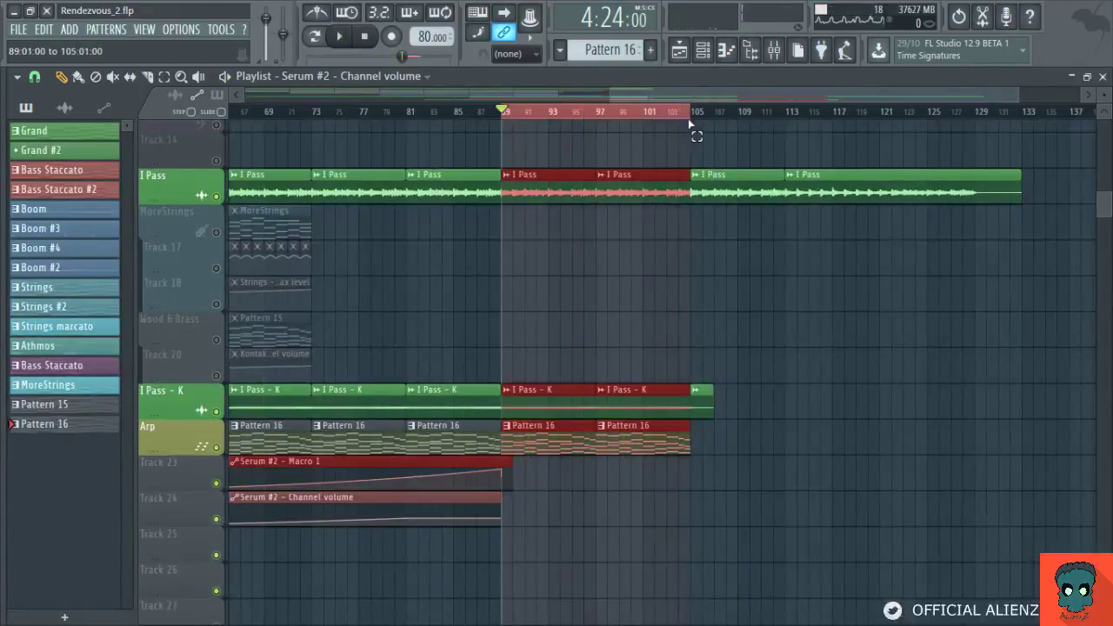
ctrl+click(699, 260)
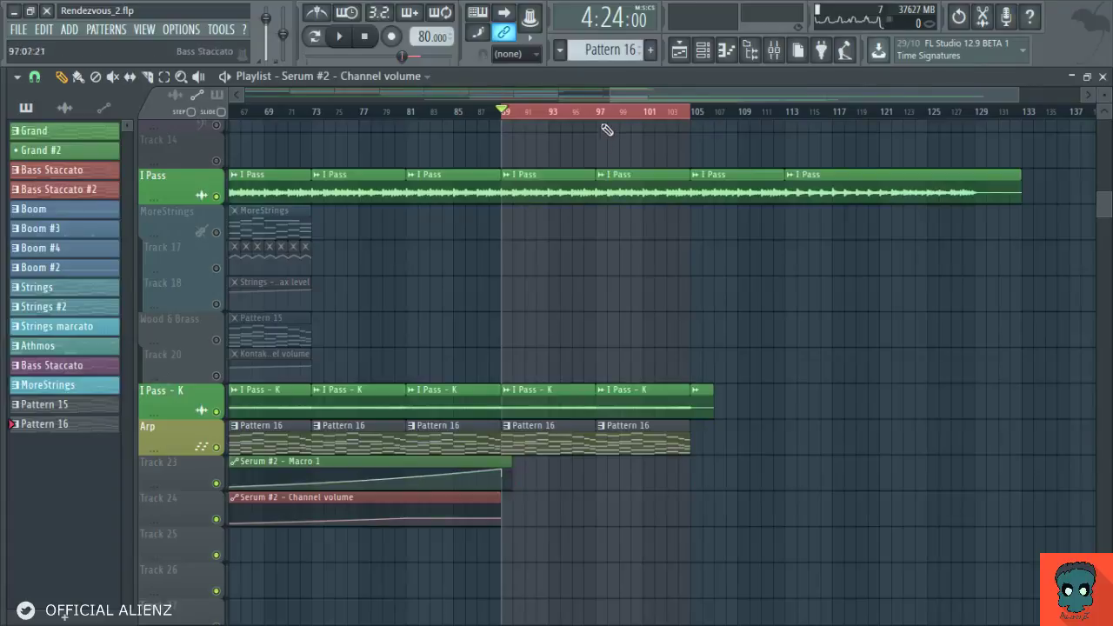
Step: Extend the Serum #2 Macro 1 automation clip to bar 105 so its curve rises again from bar 89
scroll(602, 114, up, 2)
scroll(596, 166, up, 1)
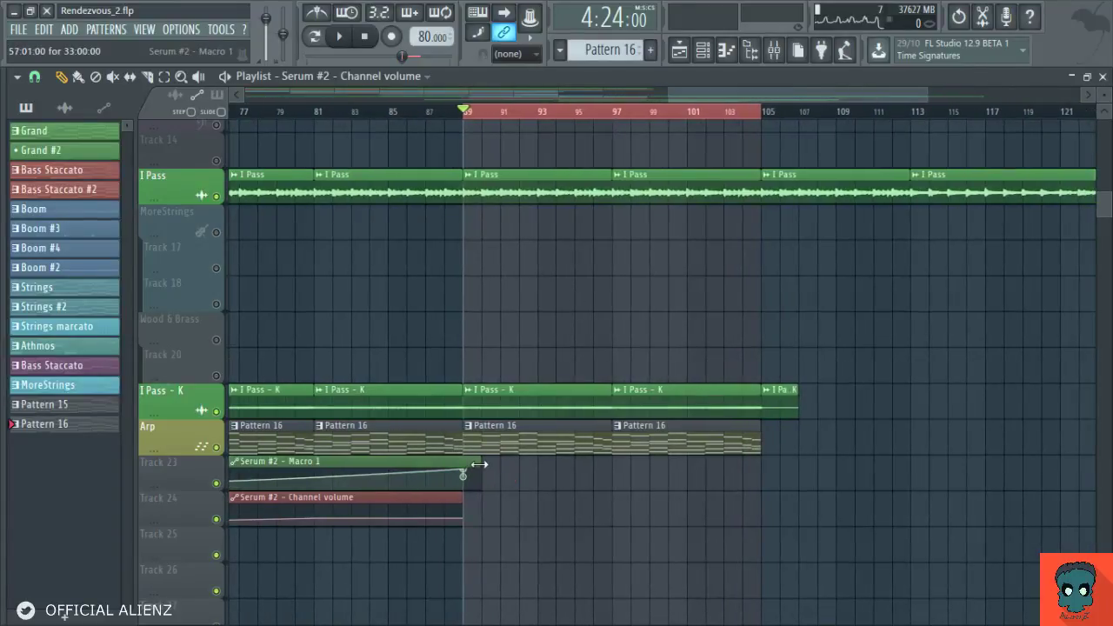
drag(479, 477, 757, 472)
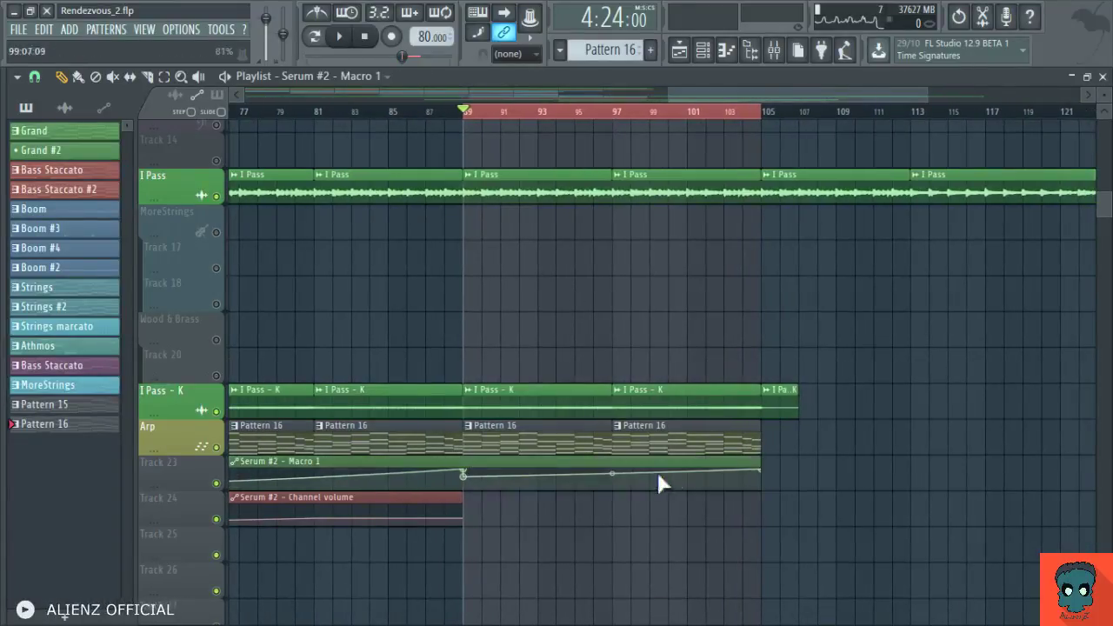
drag(612, 475, 613, 472)
Step: Create Pattern 17, fill Track 25 with one-bar clips of it from bar 89 to 105, and start playback
drag(641, 551, 541, 392)
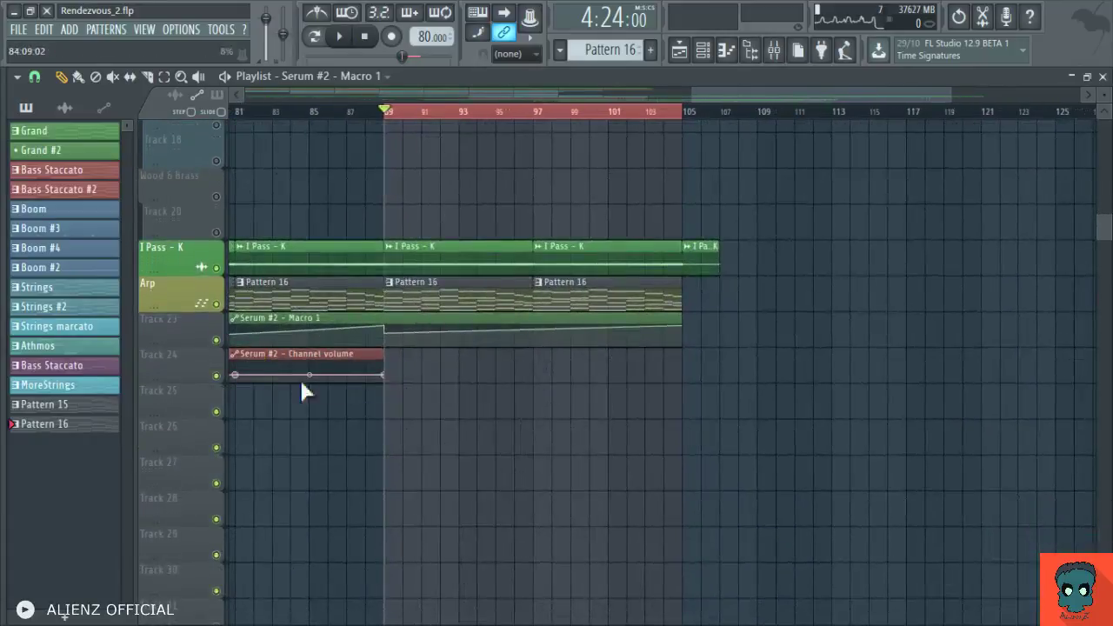
key(F4)
click(389, 405)
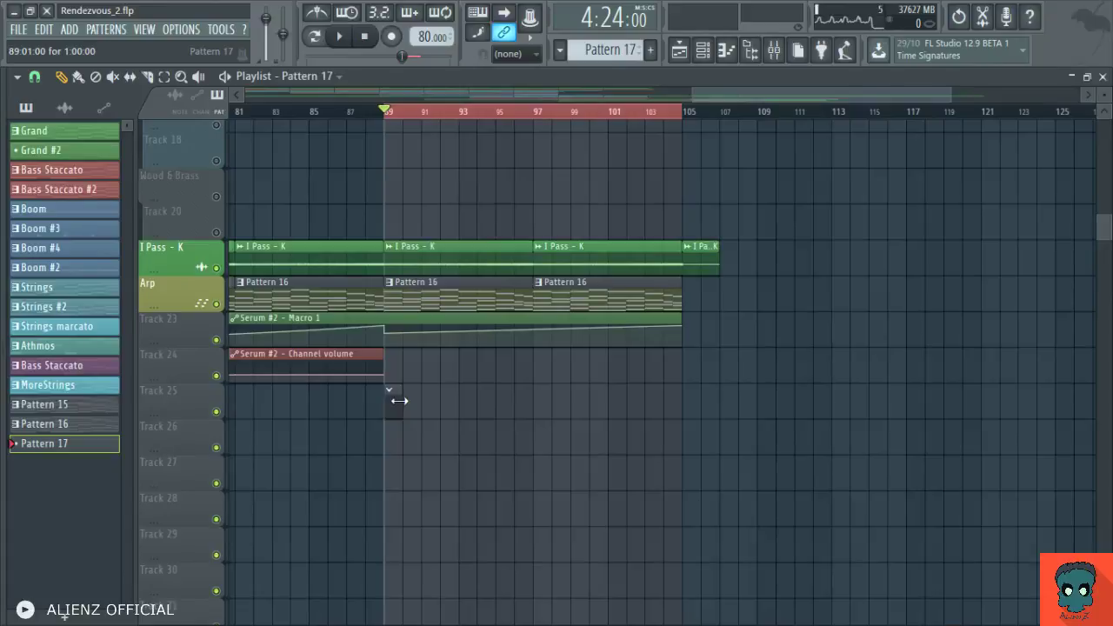
drag(395, 403, 464, 405)
mouse_move(594, 403)
mouse_down()
mouse_move(387, 416)
mouse_move(575, 423)
mouse_move(544, 426)
mouse_up()
key(space)
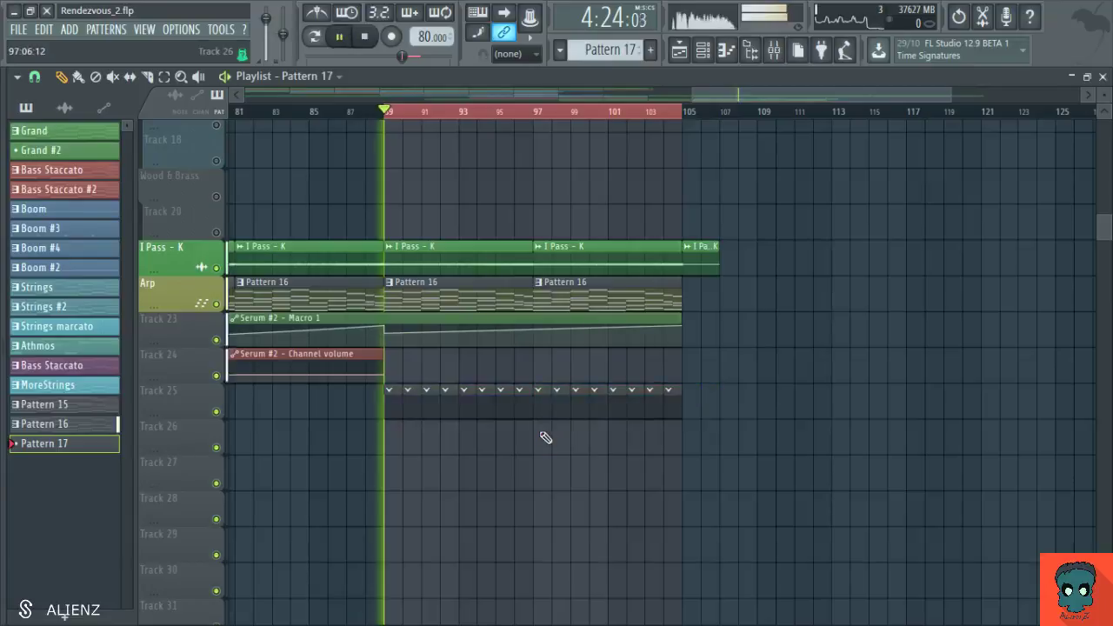
Step: Add a Kick 2 instrument to the Unsorted channel group and show the channel rack's step grid in front of the plugin
scroll(559, 256, up, 2)
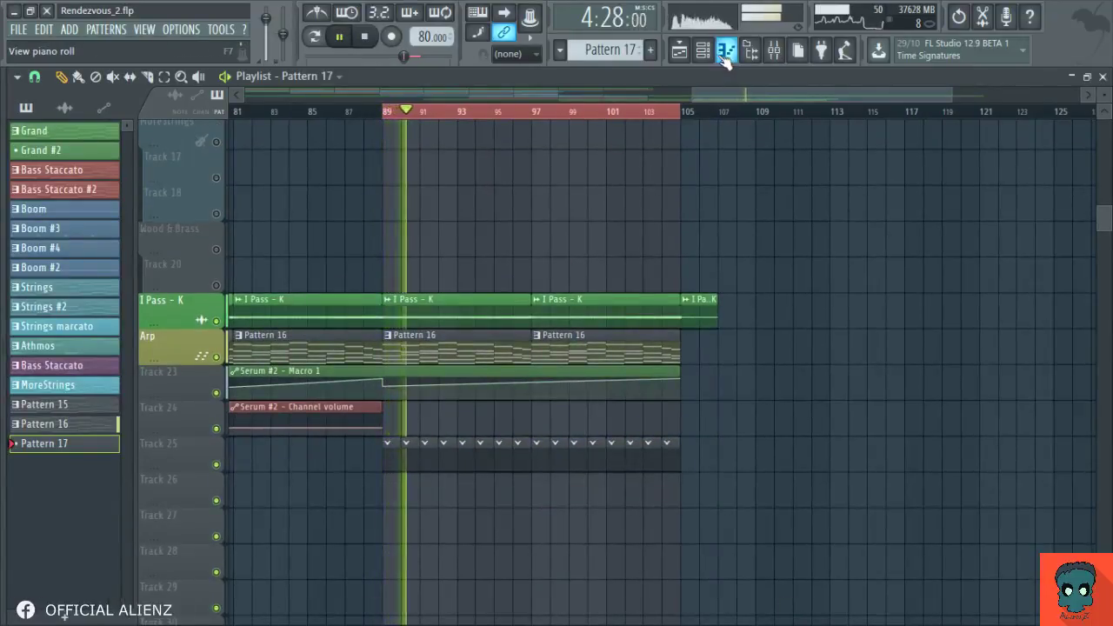
scroll(551, 383, down, 2)
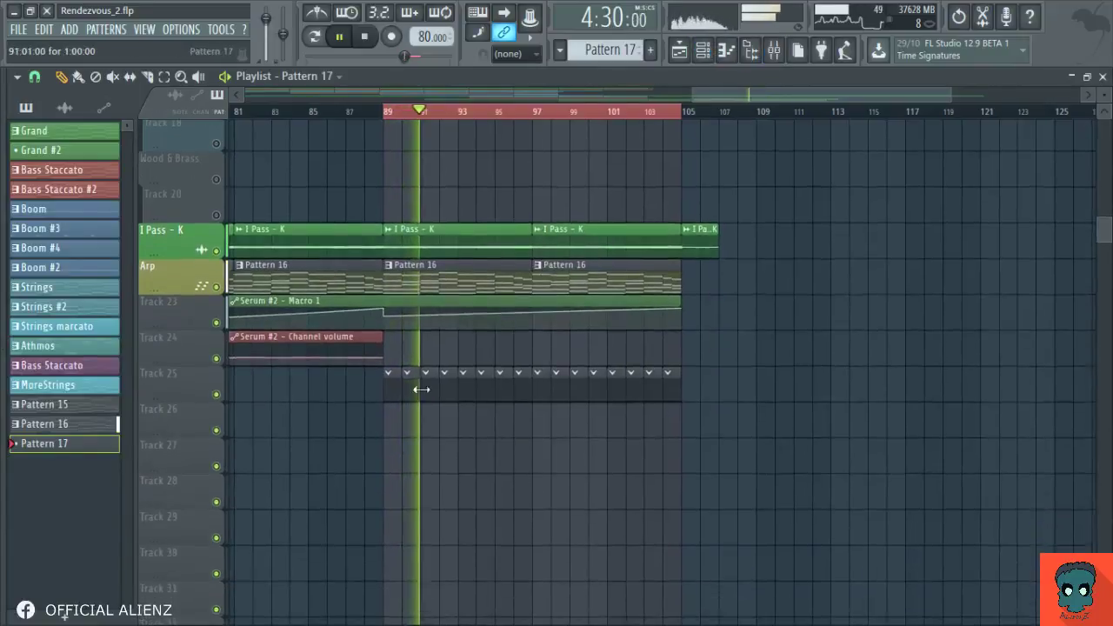
key(F6)
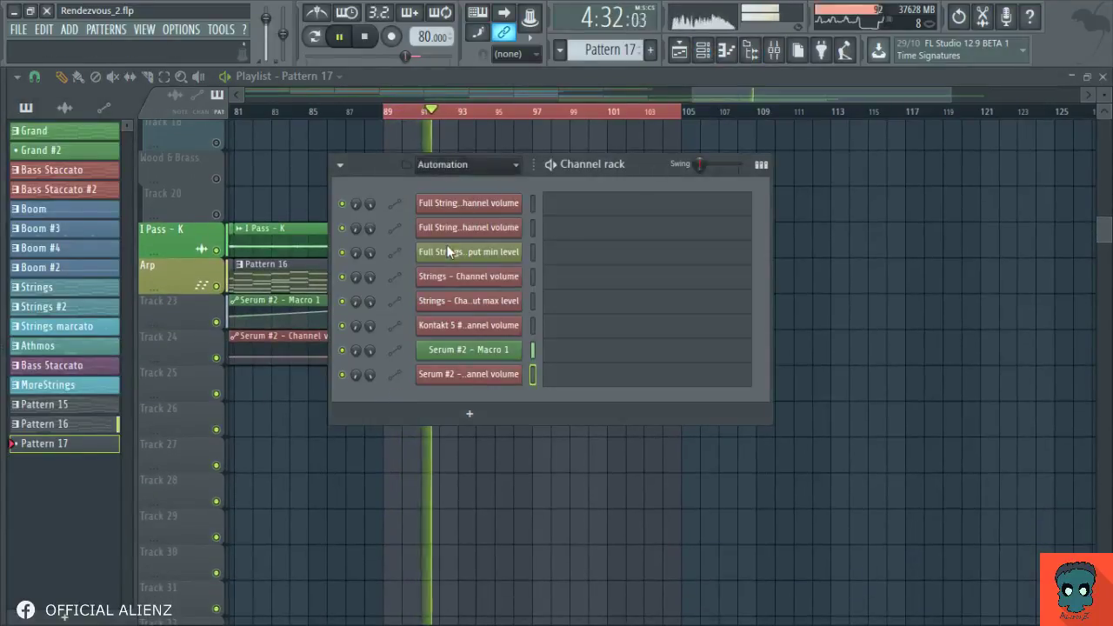
key(Page_Down)
drag(636, 169, 638, 103)
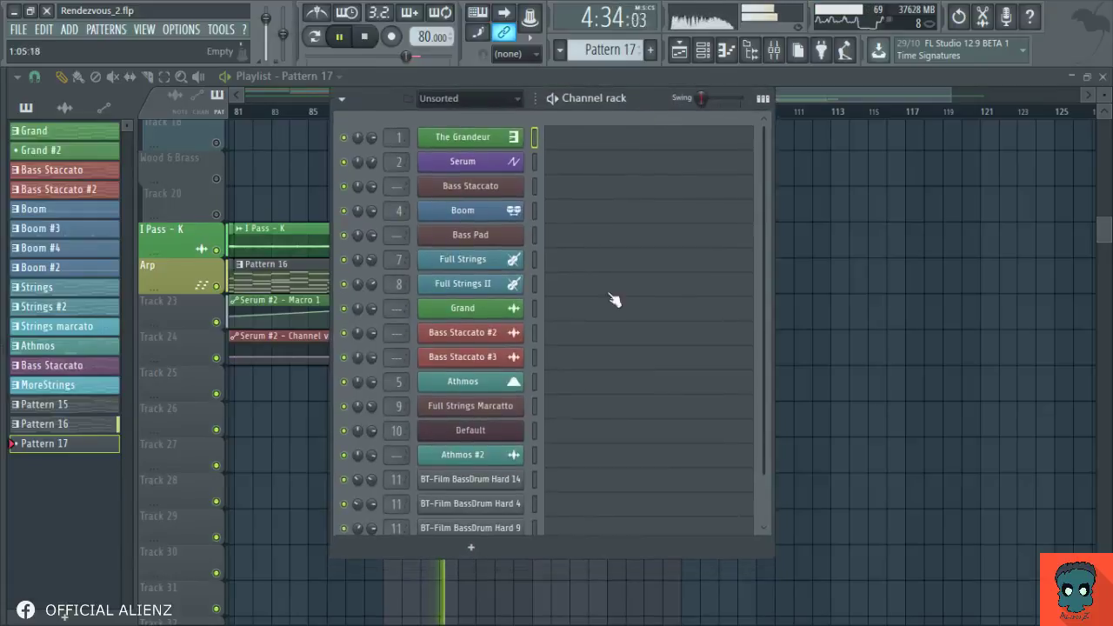
scroll(609, 348, down, 1)
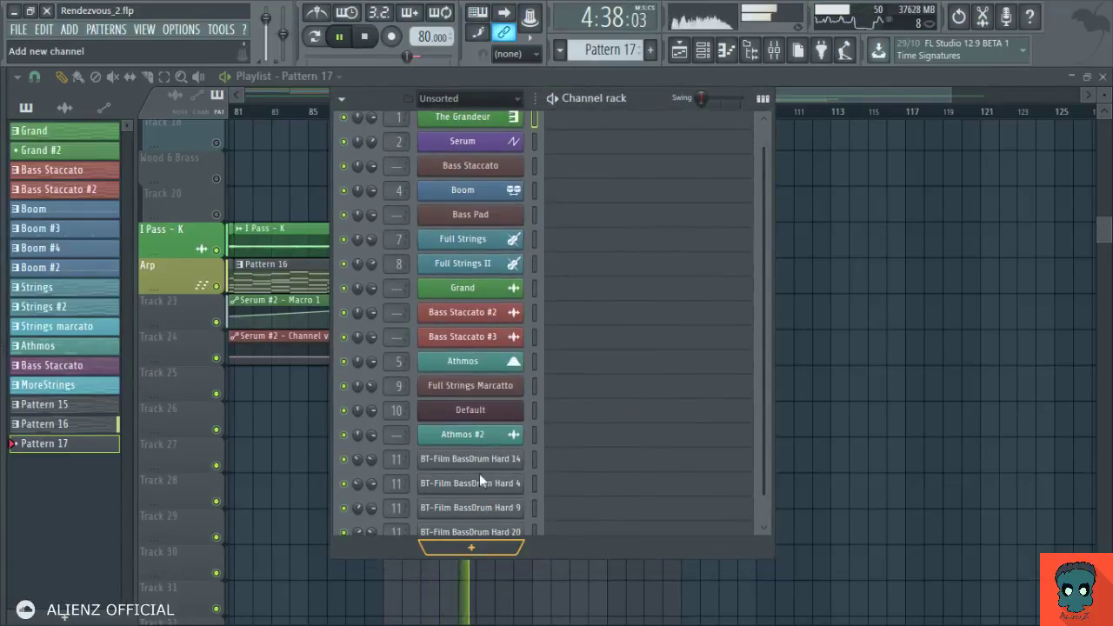
click(549, 436)
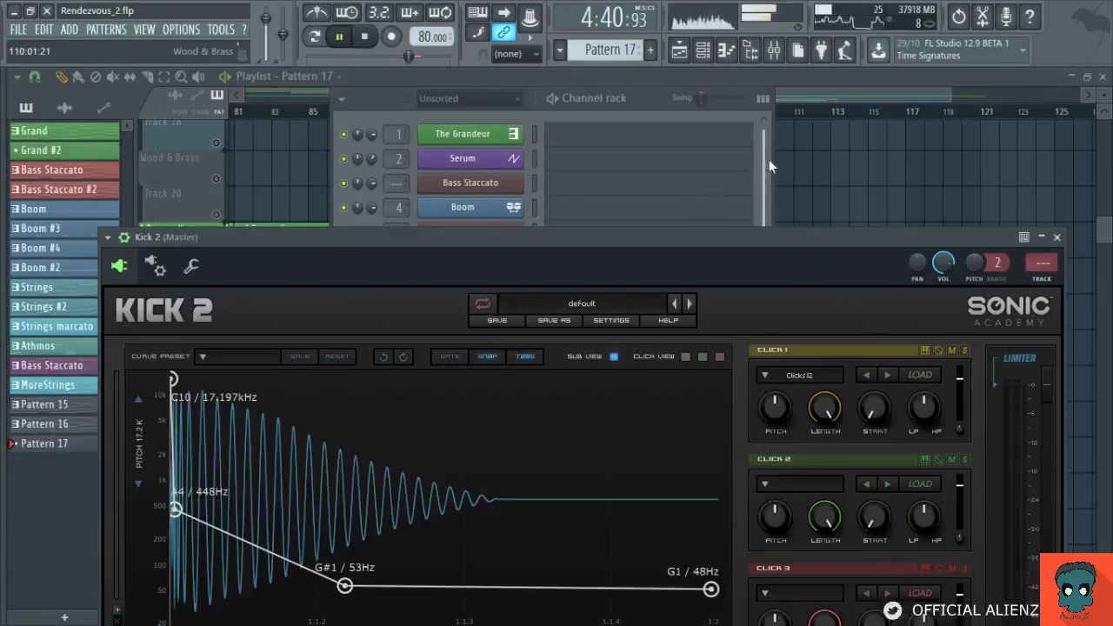
click(760, 214)
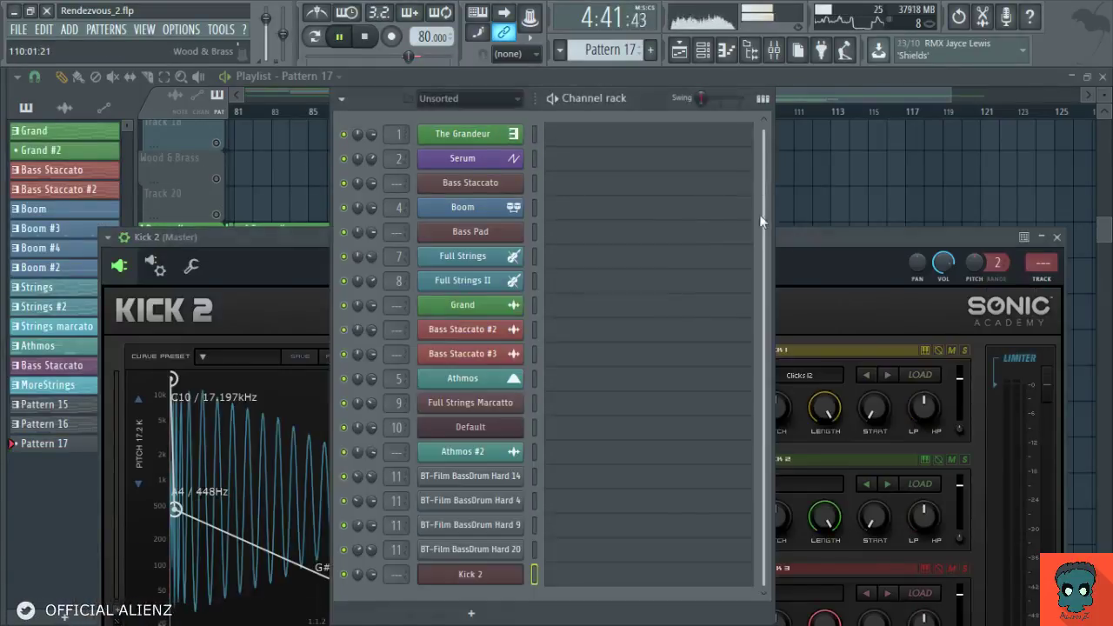
drag(658, 95, 655, 76)
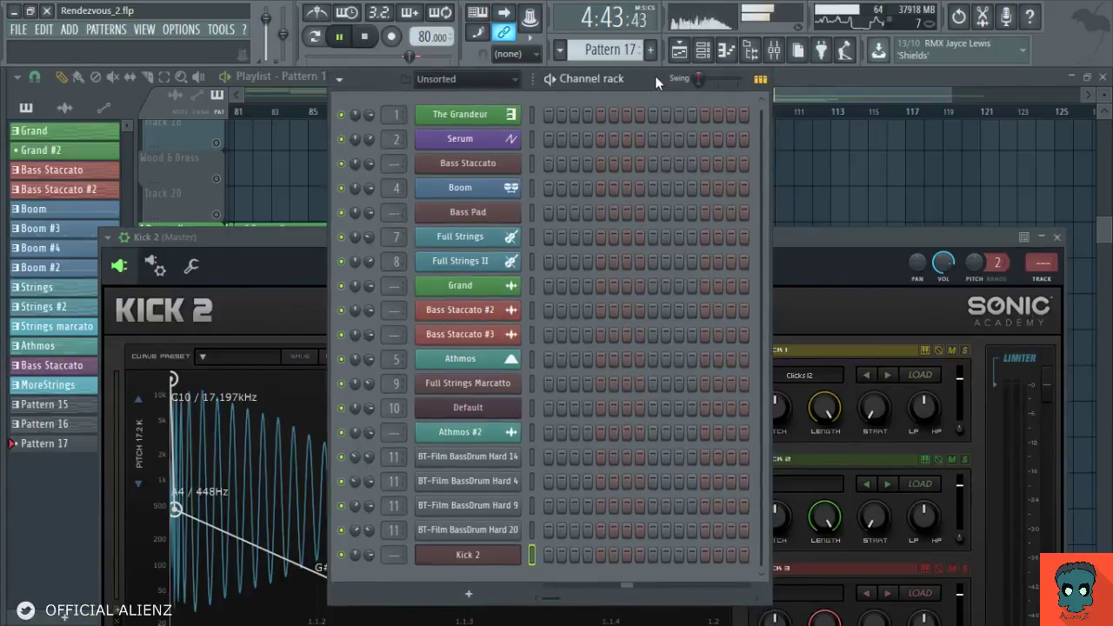